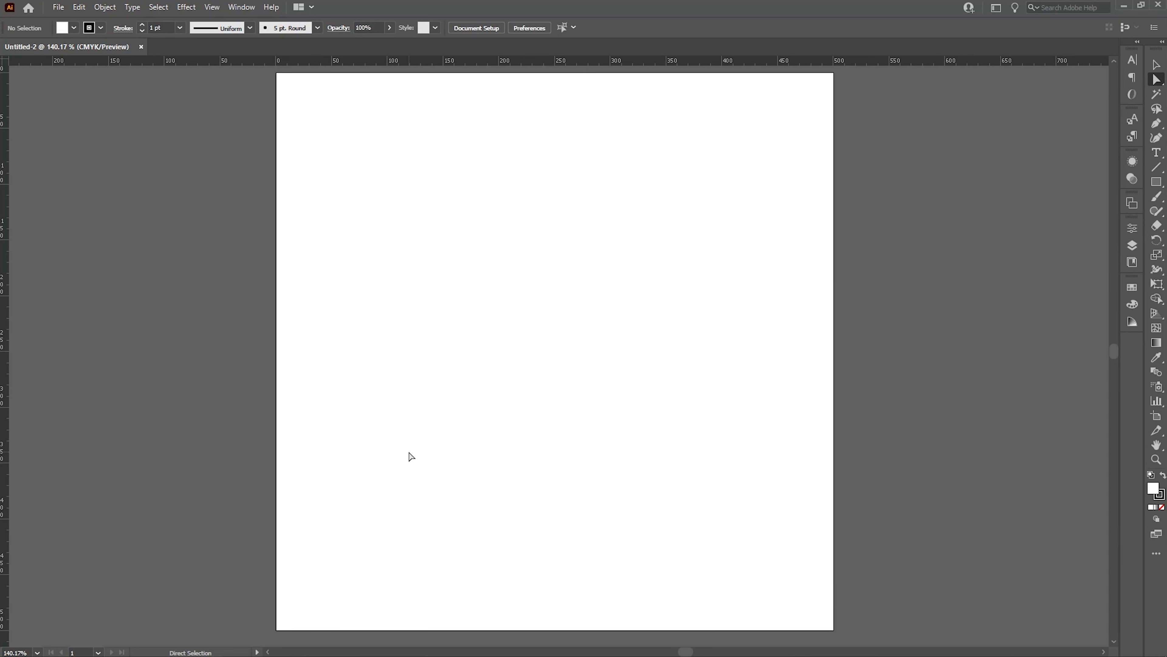
# Draw an N-shaped open path with four anchor points using the Pen tool.
pyautogui.hotkey('ctrl', '1')
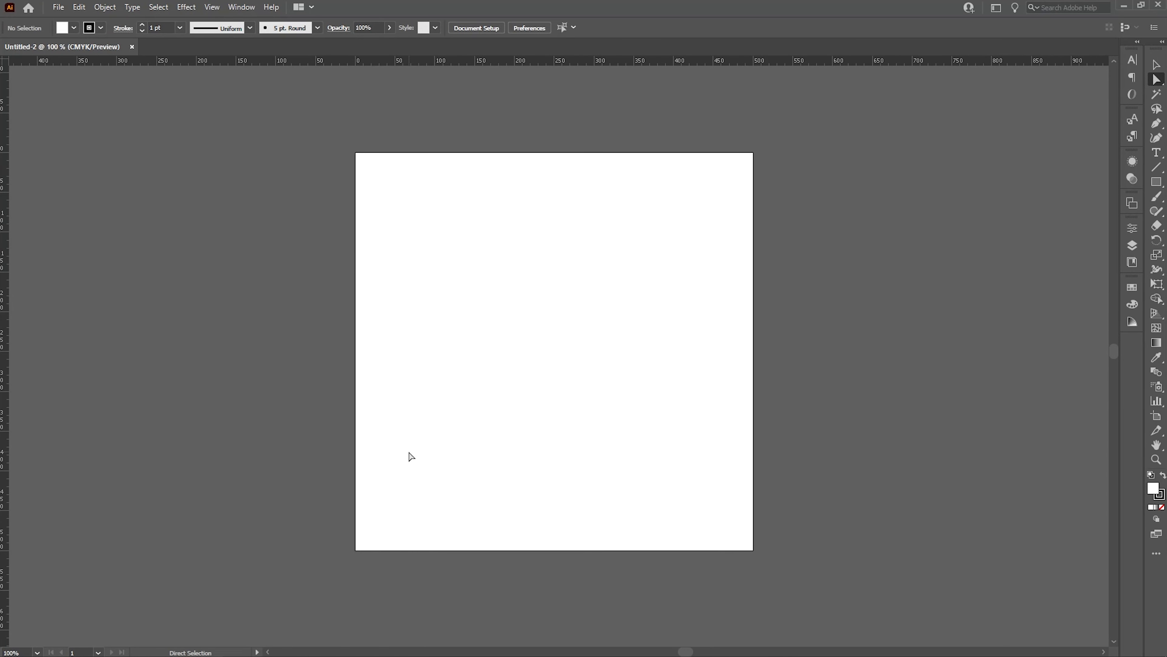
pyautogui.press('p')
pyautogui.click(439, 478)
pyautogui.click(439, 209)
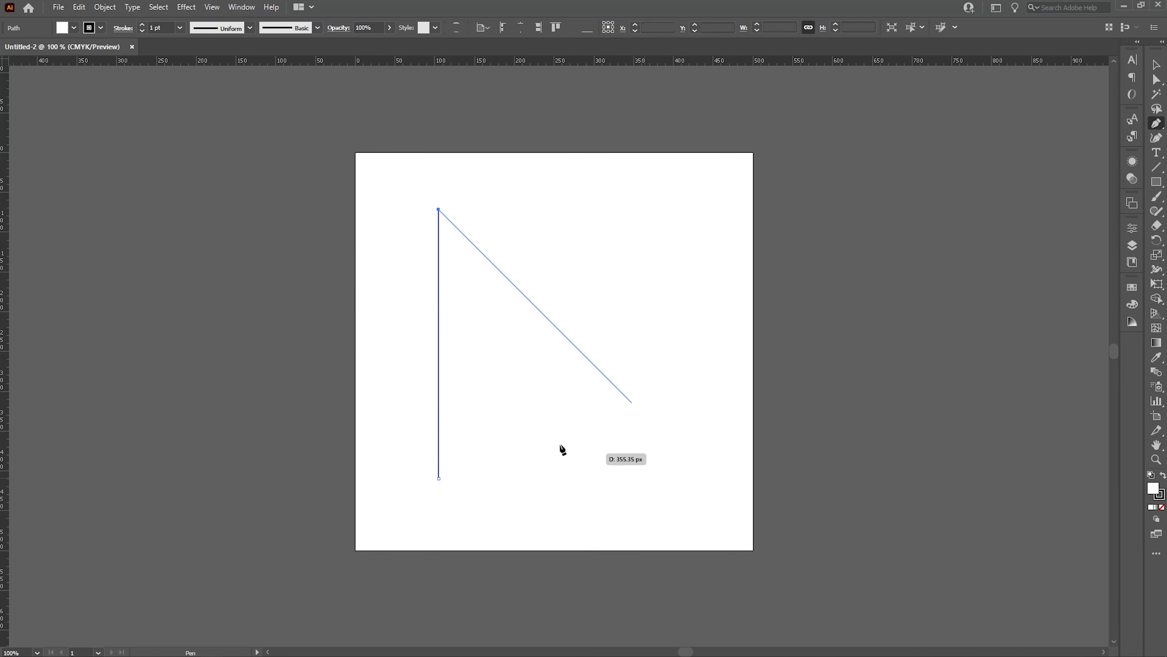
pyautogui.keyDown('shift'); pyautogui.click(670, 514); pyautogui.keyUp('shift')
pyautogui.keyDown('shift'); pyautogui.click(710, 210); pyautogui.keyUp('shift')
pyautogui.hotkey('ctrl', 'z')
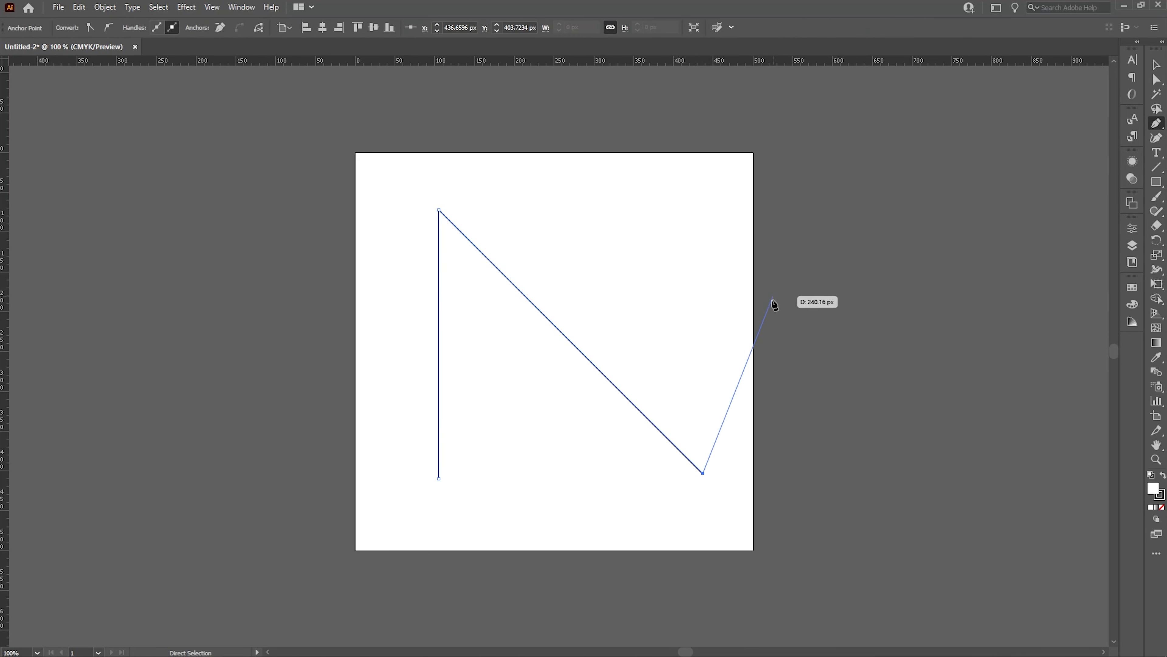
pyautogui.keyDown('shift'); pyautogui.click(706, 211); pyautogui.keyUp('shift')
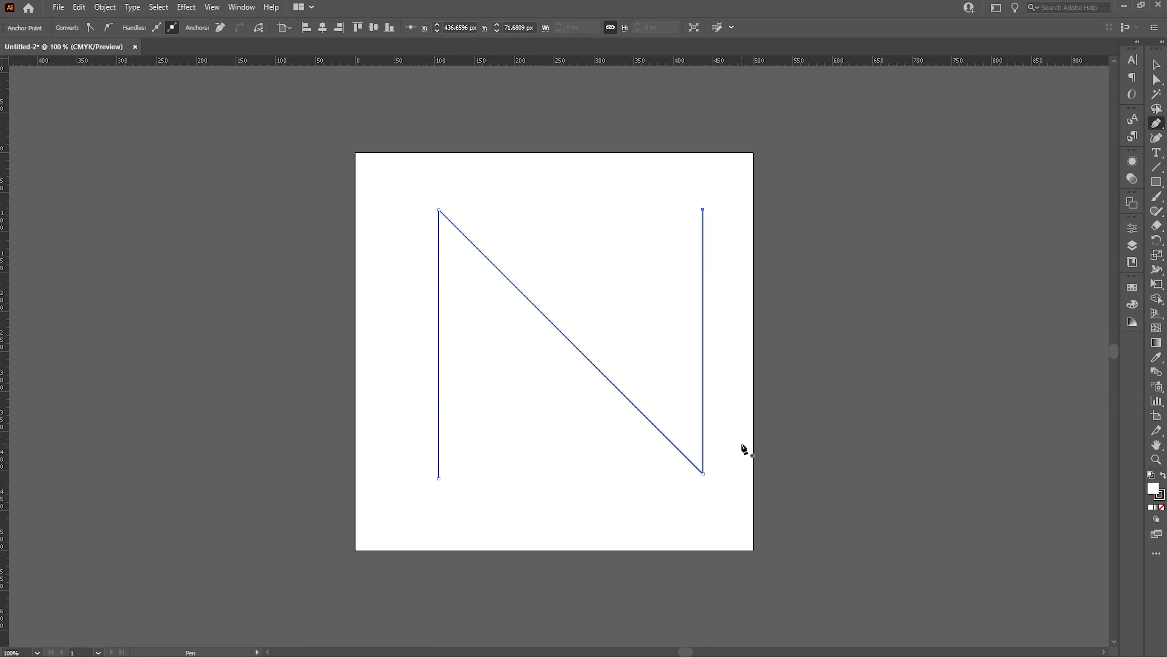
# Move the N path slightly to the left on the artboard.
pyautogui.press('v')
pyautogui.moveTo(645, 410); pyautogui.dragTo(625, 414)
pyautogui.click(881, 398)
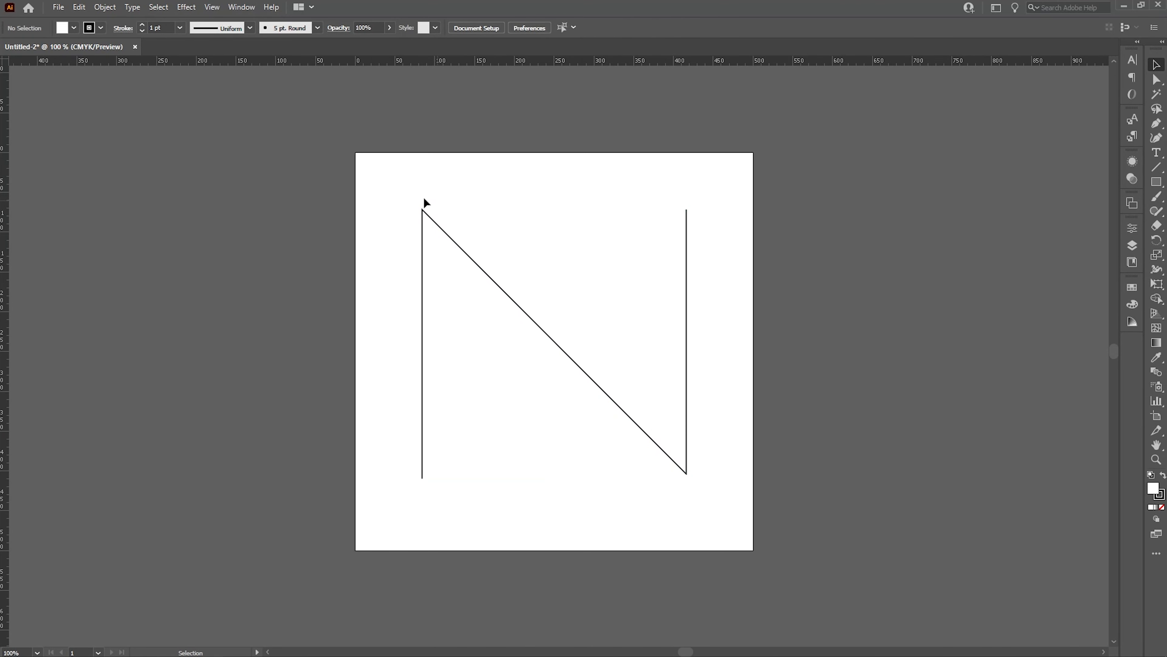
# Inspect the N path's anchor points and segments with the Direct Selection tool.
pyautogui.press('a')
pyautogui.click(422, 209)
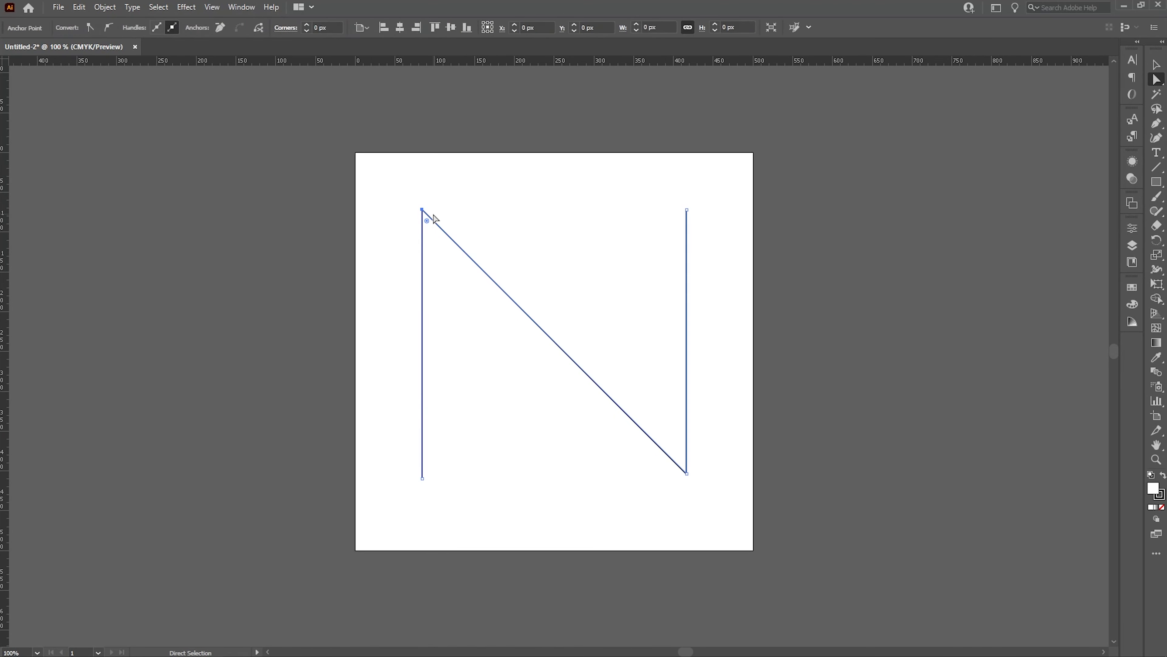
pyautogui.moveTo(662, 492); pyautogui.dragTo(725, 468)
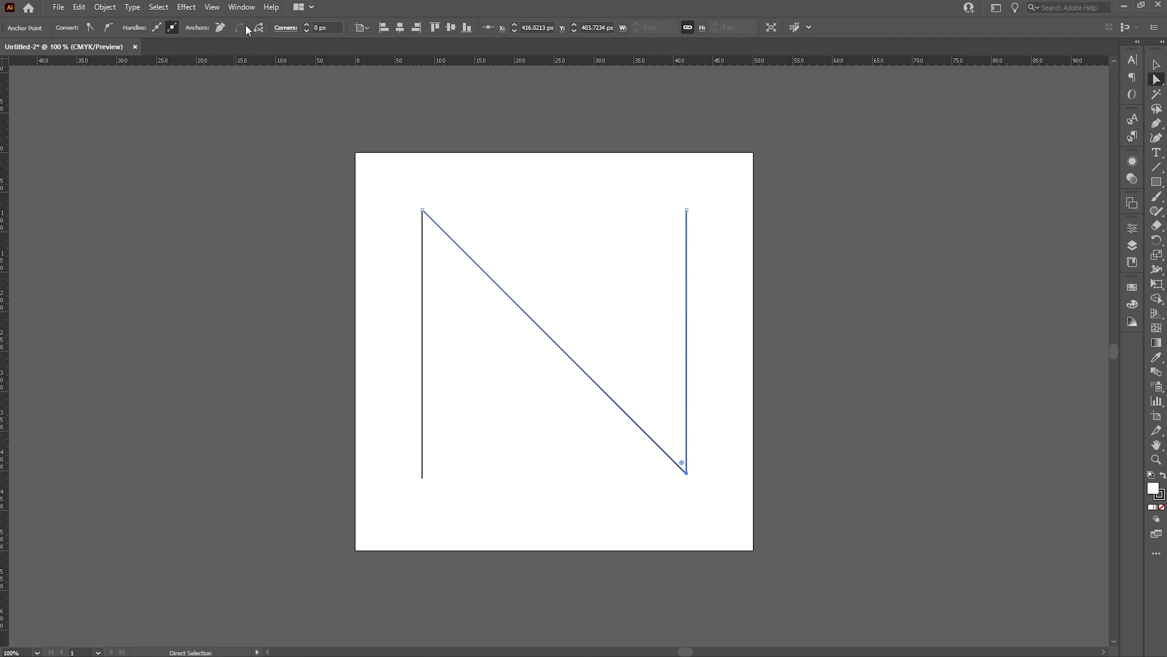
pyautogui.click(288, 212)
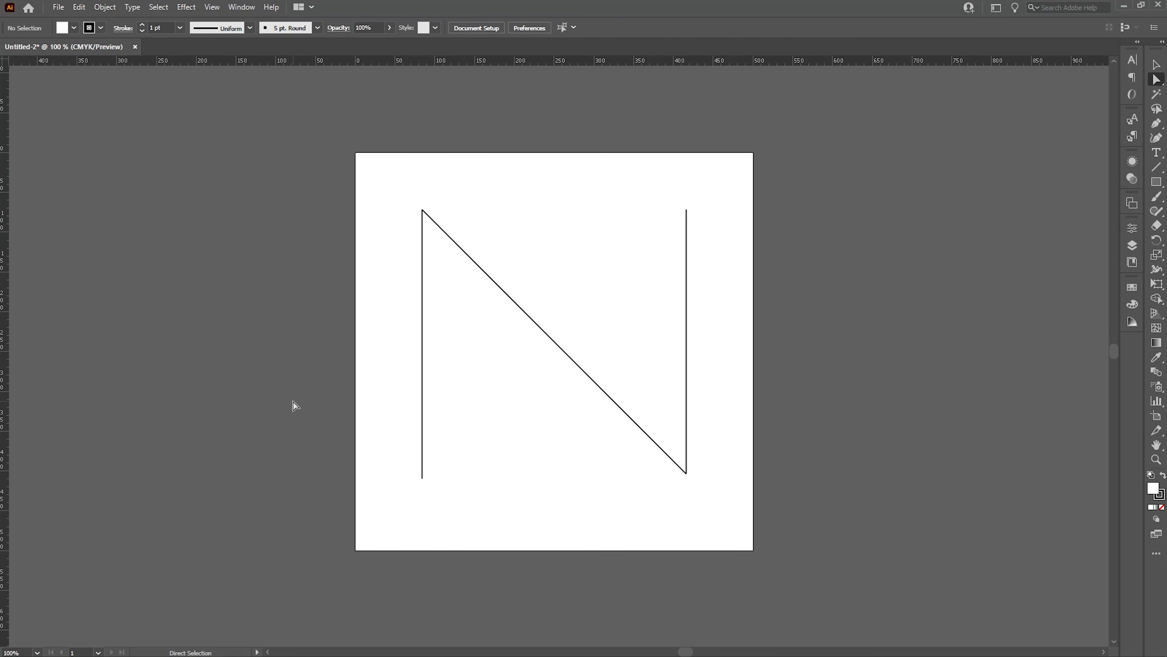
pyautogui.click(423, 365)
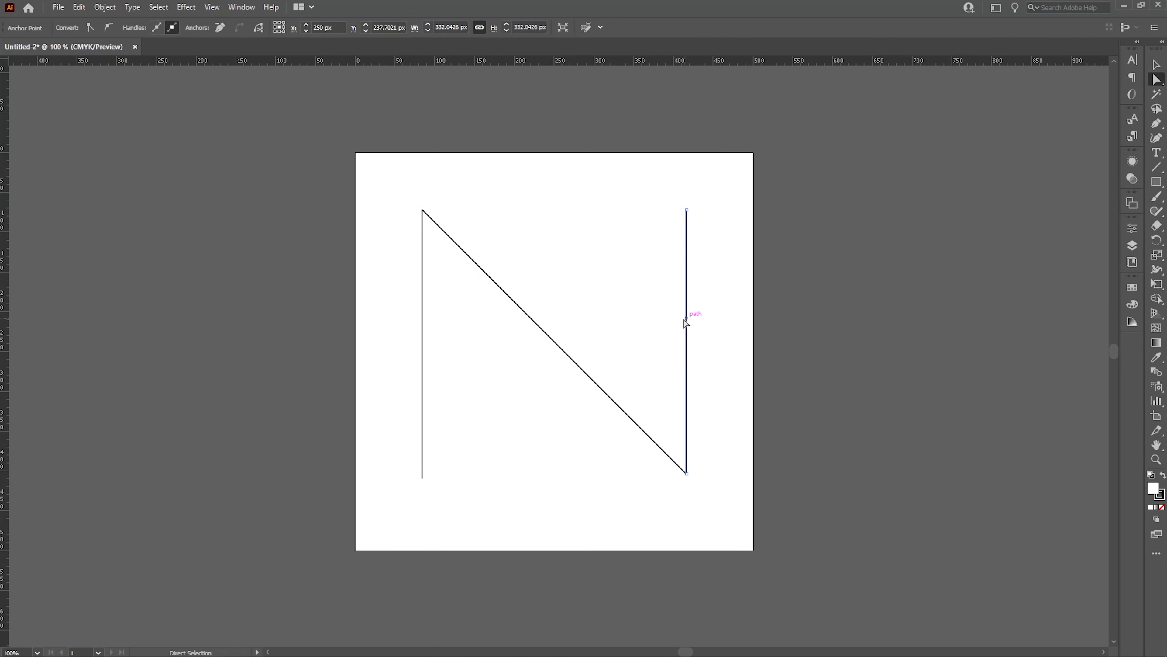
pyautogui.click(840, 341)
pyautogui.press('v')
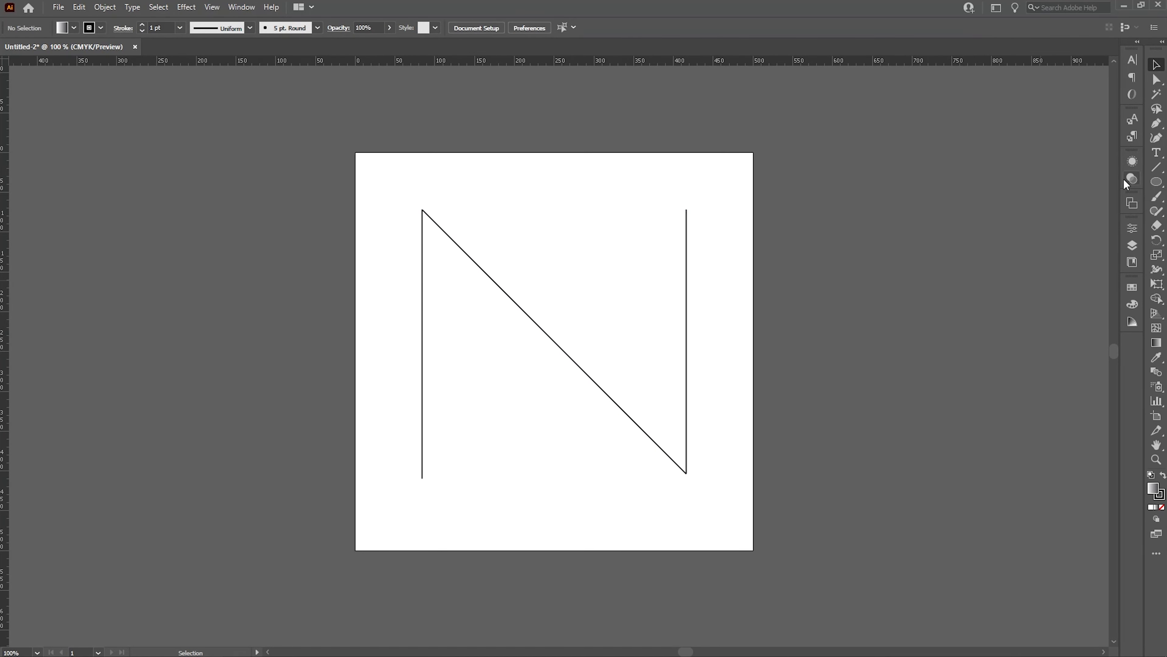
# Draw a circle about 72 px wide to the upper left of the artboard and remove its stroke.
pyautogui.click(1157, 182)
pyautogui.moveTo(134, 146)
pyautogui.mouseDown()
pyautogui.moveTo(202, 215)
pyautogui.moveTo(194, 204)
pyautogui.mouseUp()
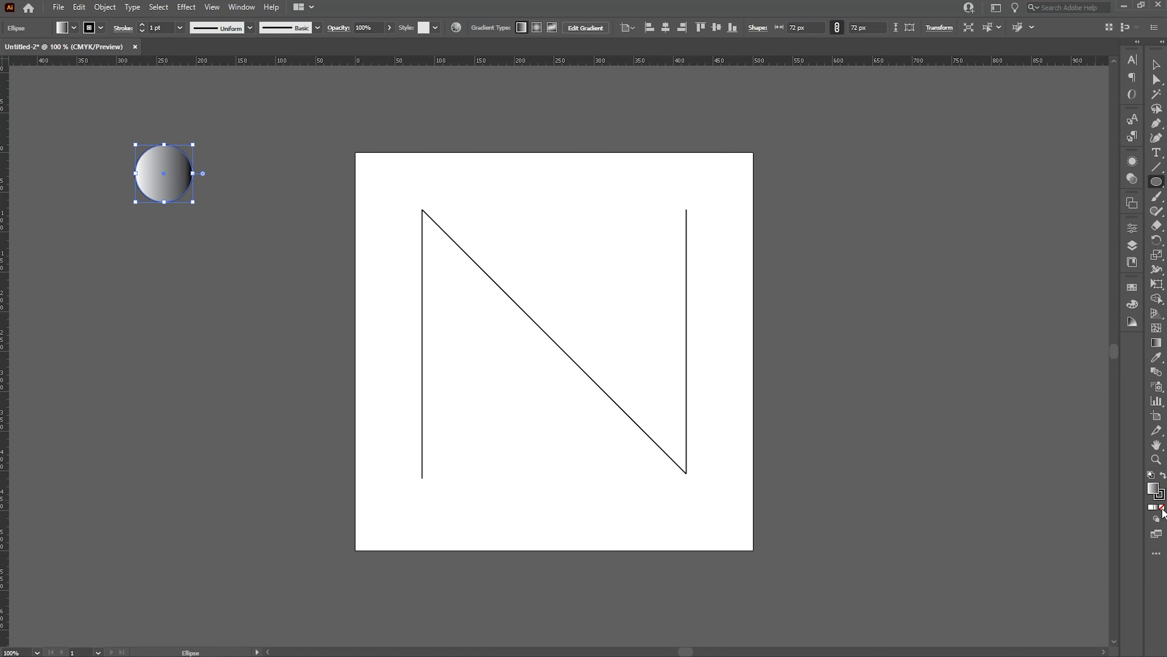
pyautogui.click(1160, 496)
pyautogui.click(1163, 508)
pyautogui.click(1153, 488)
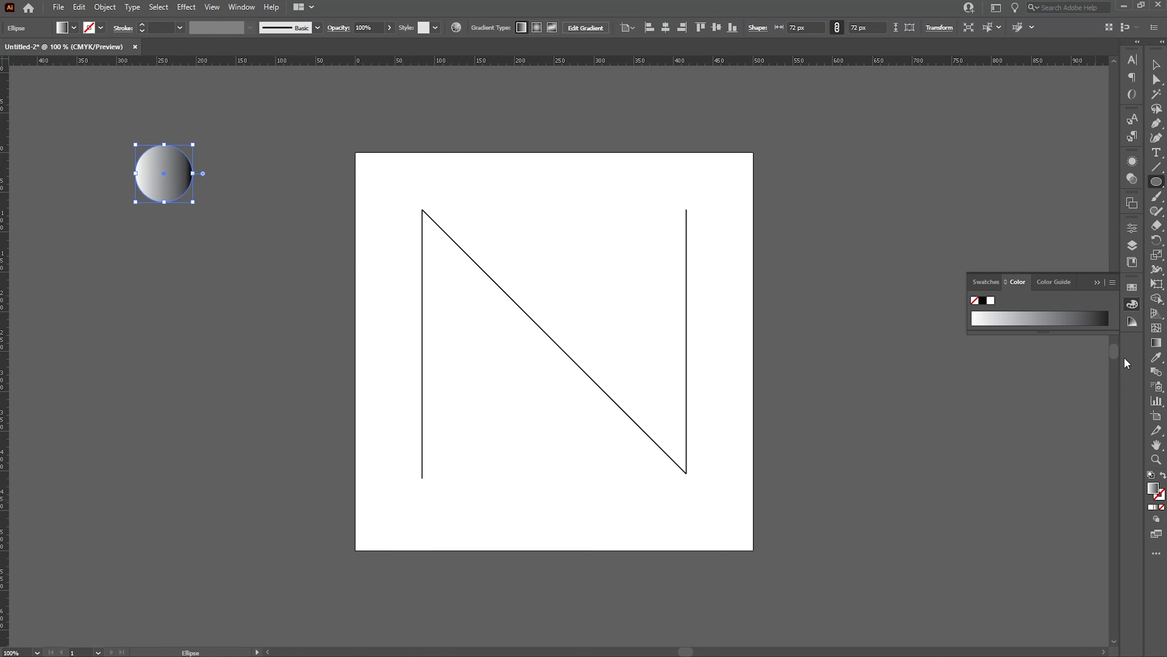
# Open the circle's gradient settings and set the left color stop to orange.
pyautogui.click(1074, 315)
pyautogui.click(1025, 320)
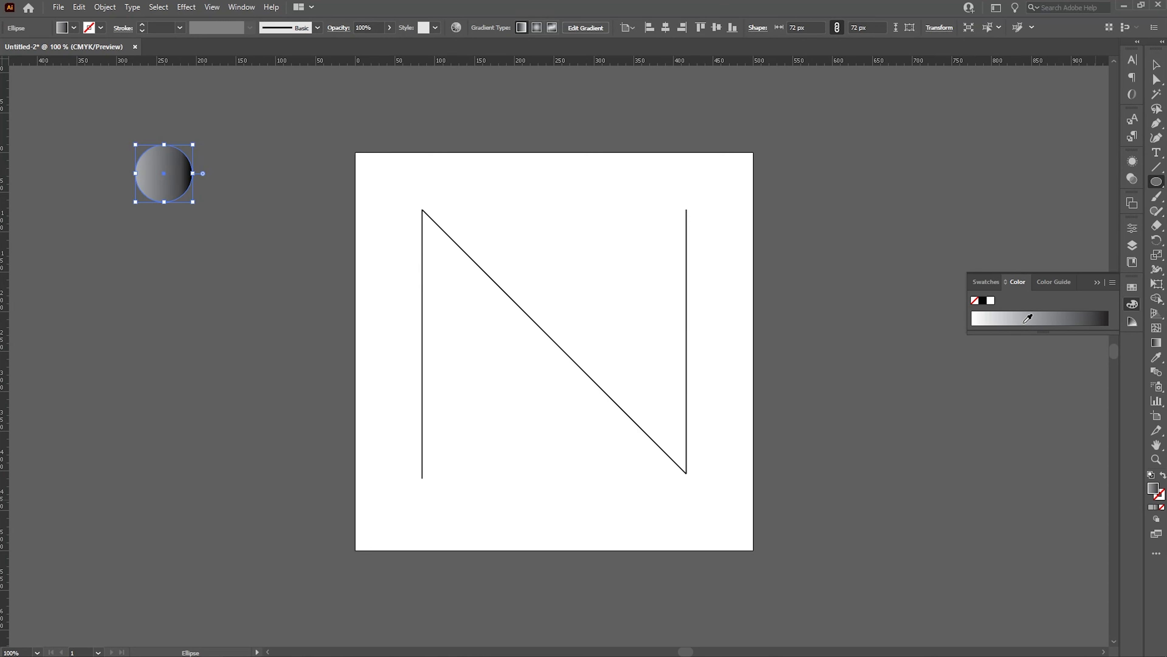
pyautogui.doubleClick(1160, 345)
pyautogui.doubleClick(902, 344)
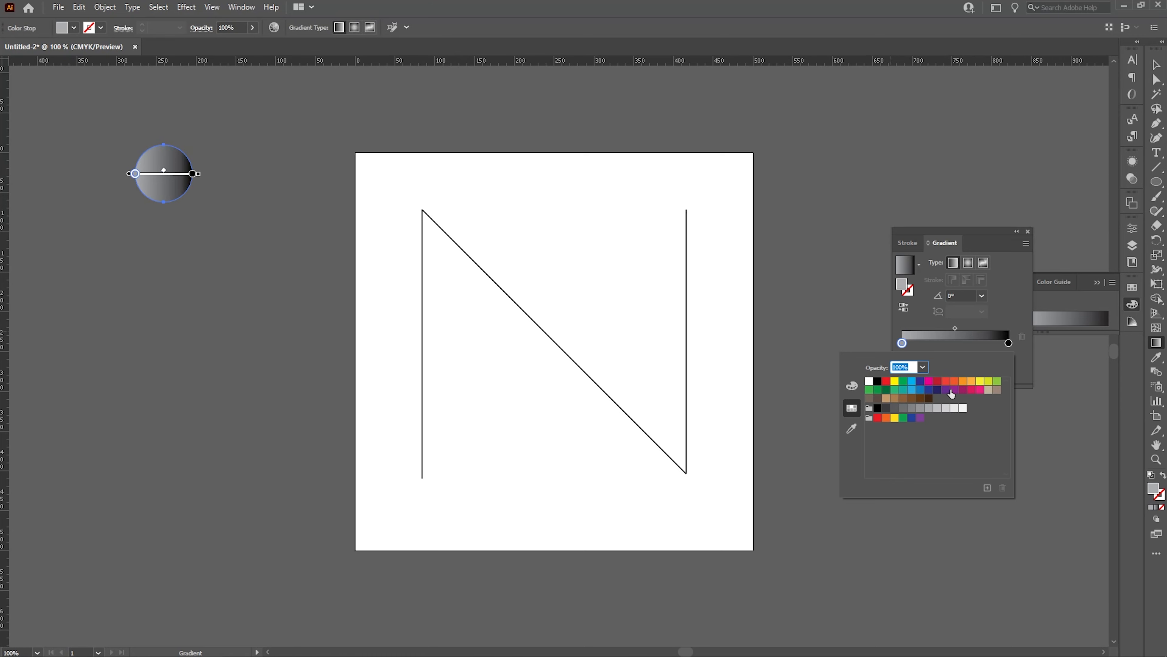
pyautogui.click(954, 382)
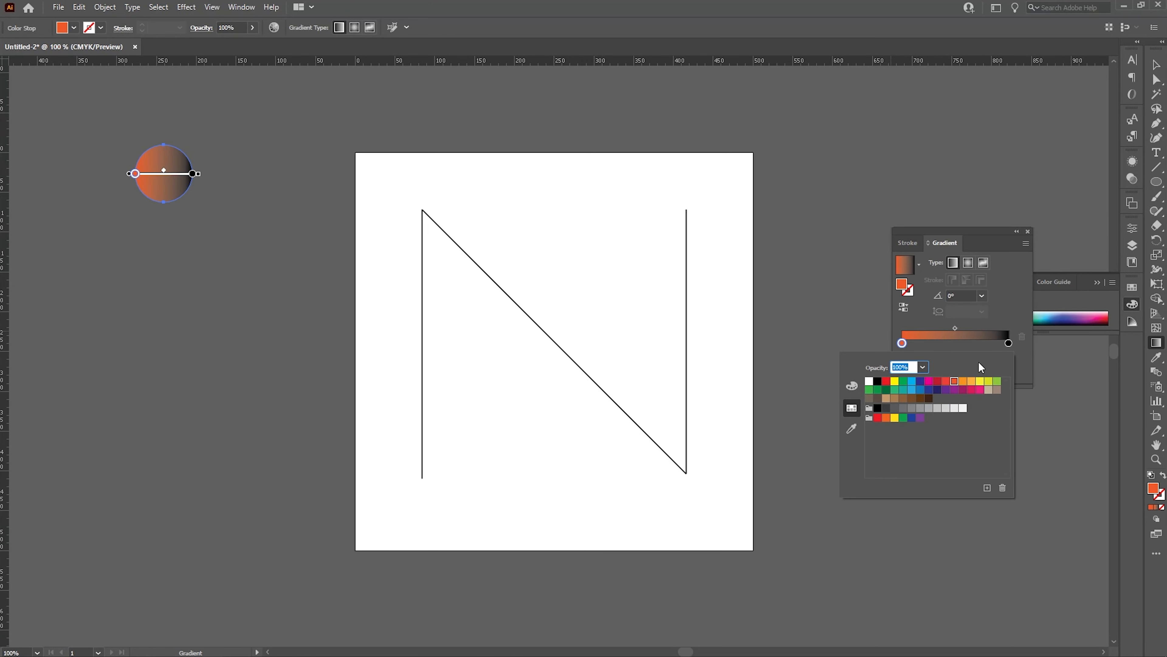
# Set the gradient's right color stop to purple.
pyautogui.click(1008, 344)
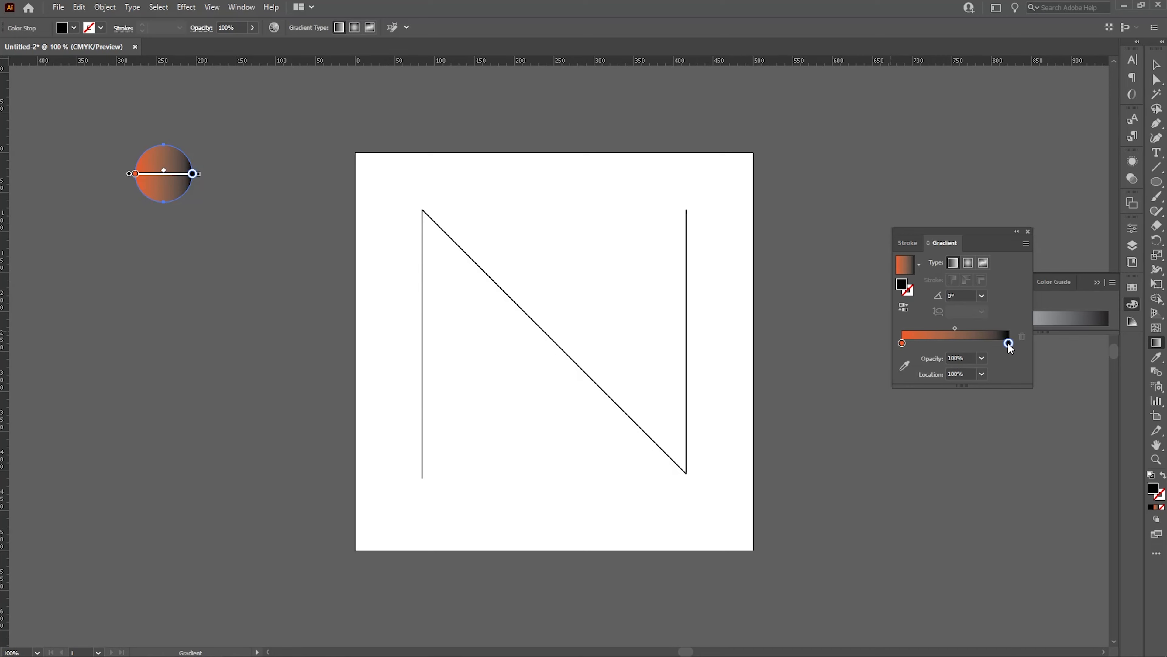
pyautogui.doubleClick(1009, 344)
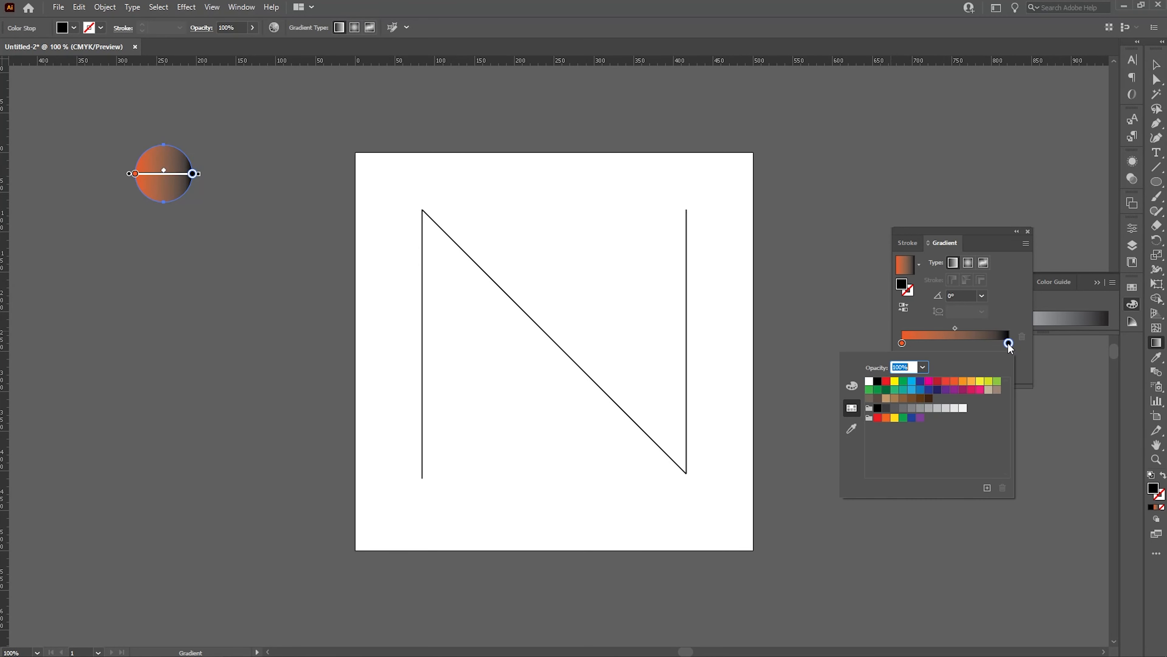
pyautogui.click(886, 385)
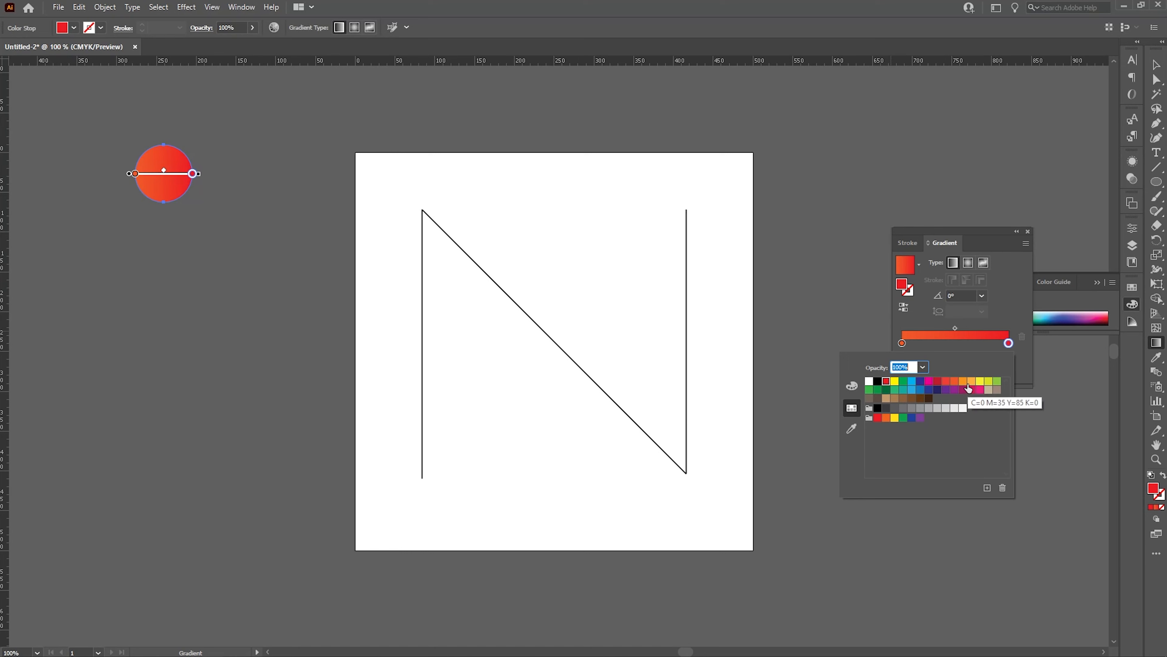
pyautogui.click(980, 382)
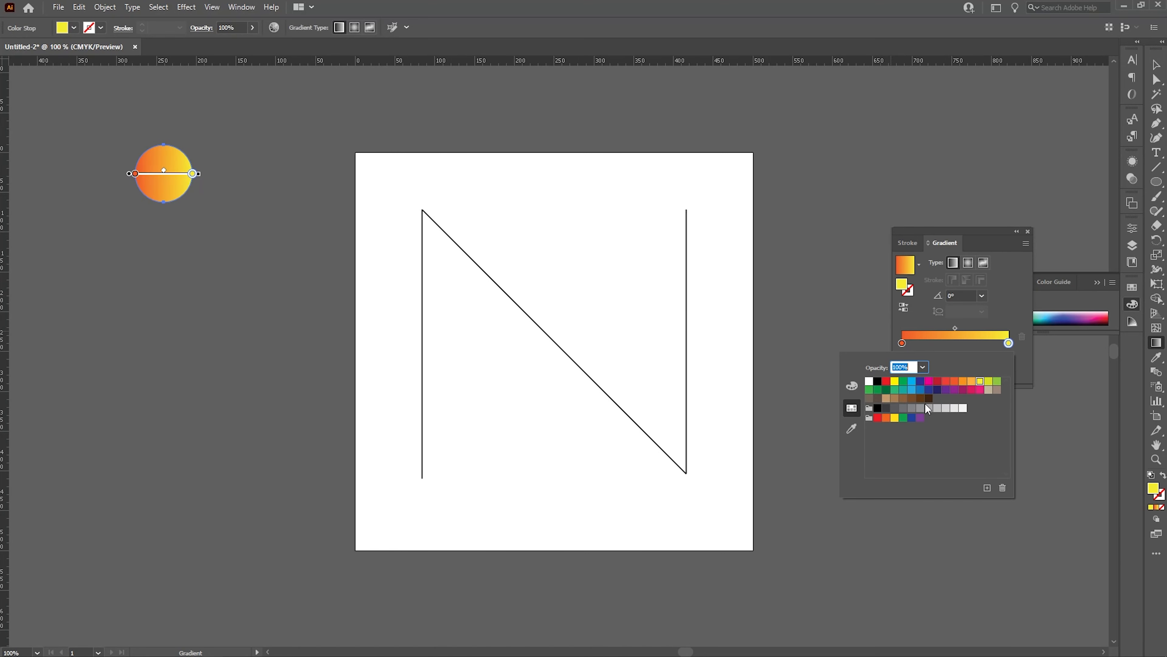
pyautogui.click(958, 390)
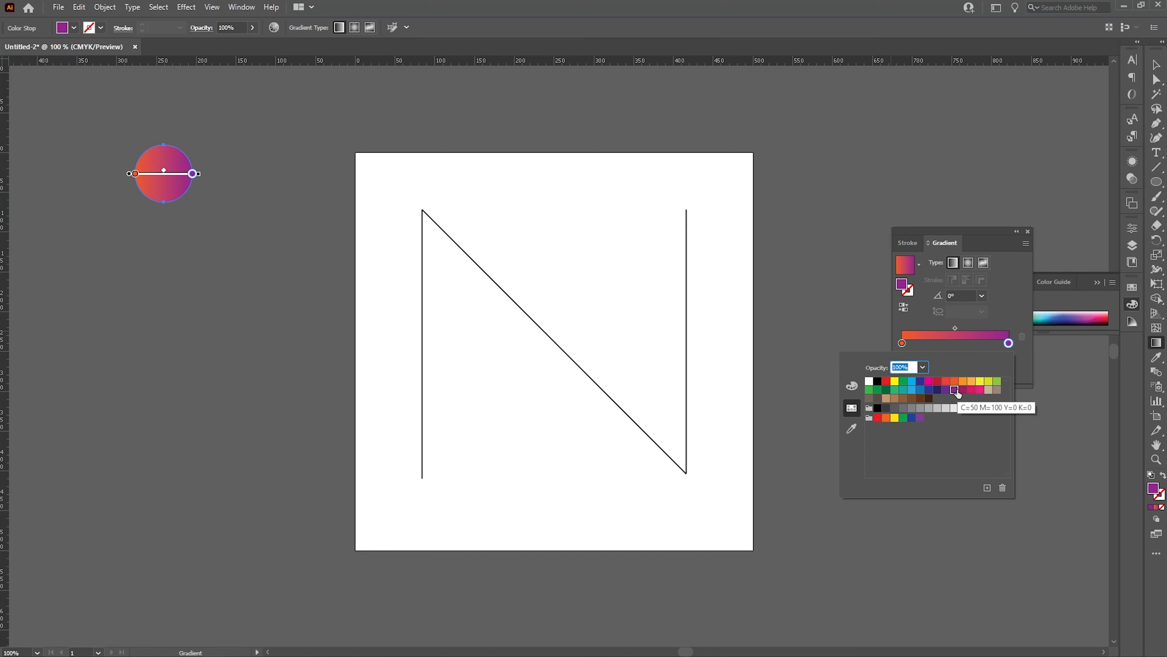
# Set the gradient angle to 45°.
pyautogui.click(1014, 316)
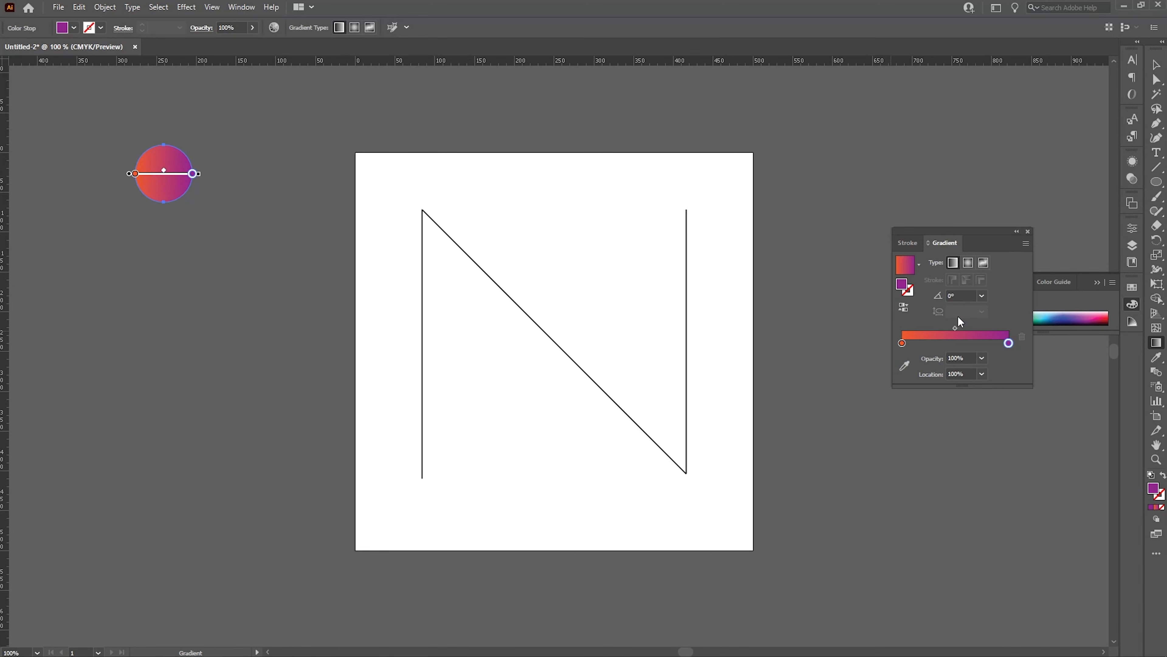
pyautogui.click(965, 290)
pyautogui.write('45')
pyautogui.press('Return')
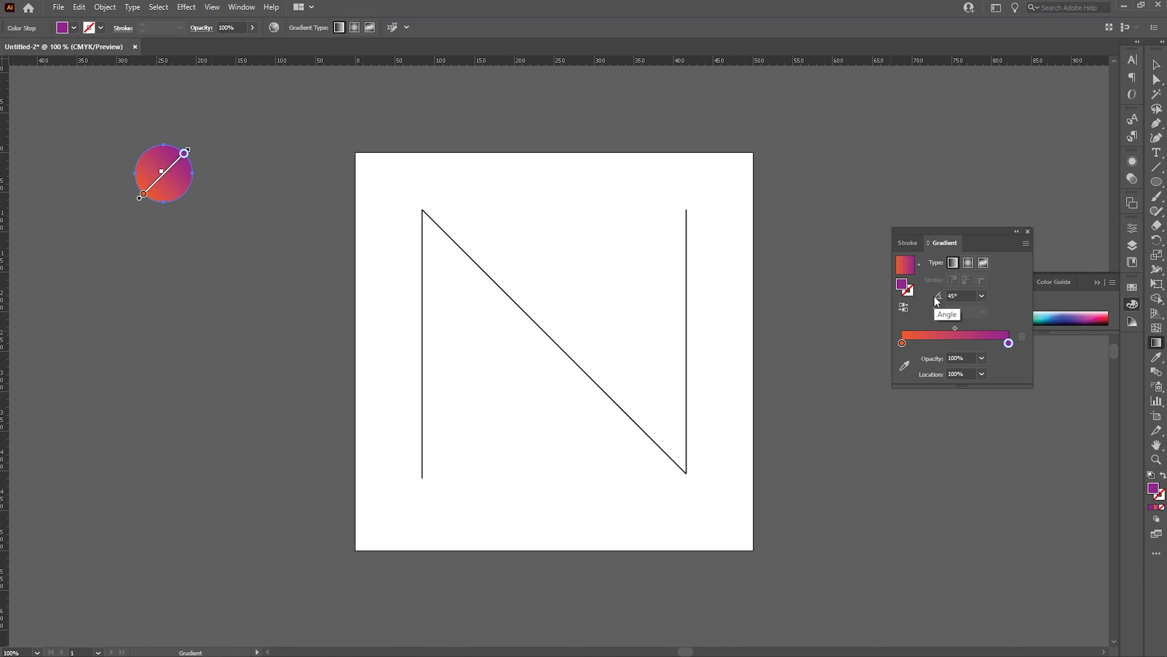
# Duplicate the circle straight down beside the artboard's lower part and shrink the copy slightly.
pyautogui.press('v')
pyautogui.click(245, 185)
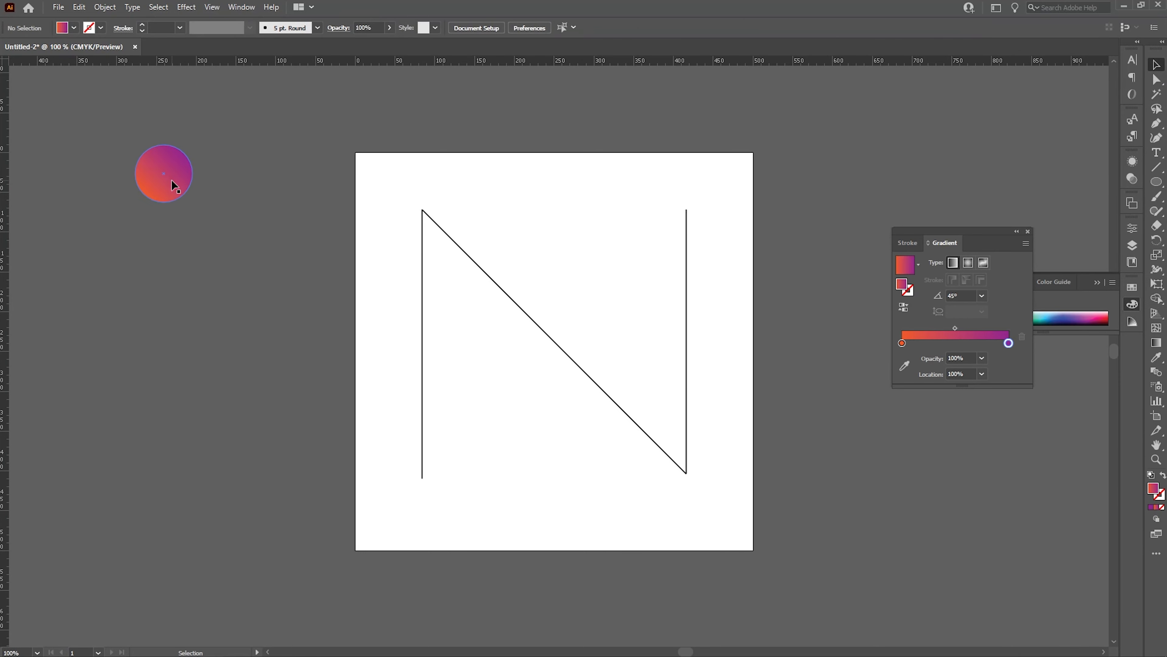
pyautogui.moveTo(171, 174); pyautogui.dragTo(164, 461)
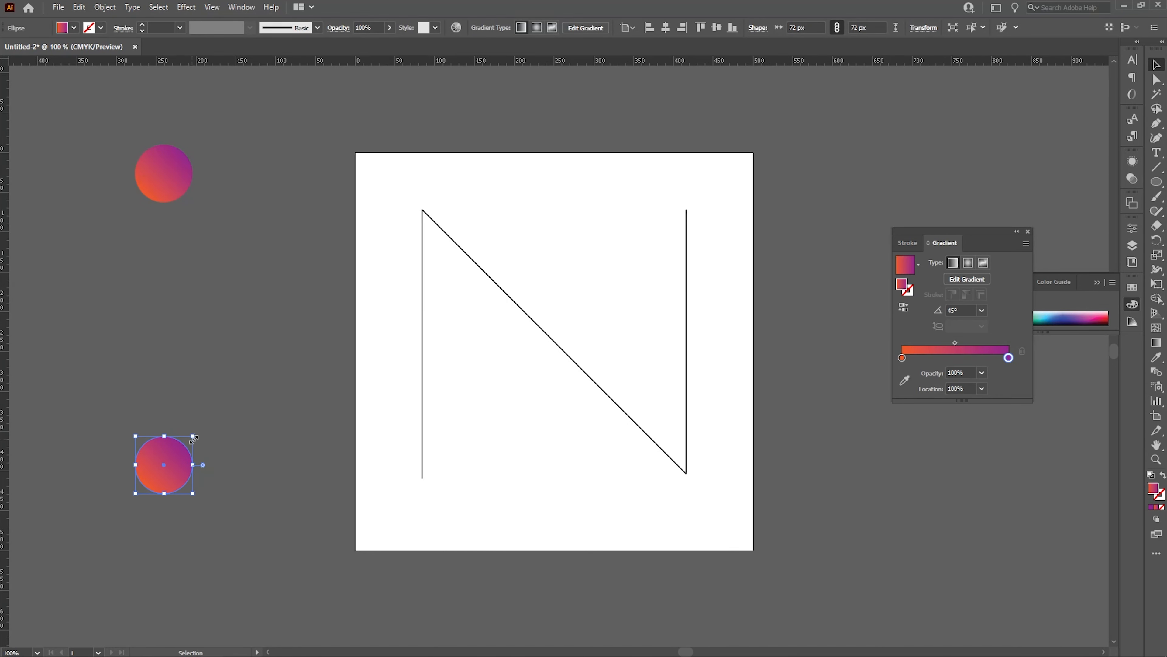
pyautogui.moveTo(193, 438); pyautogui.dragTo(183, 448)
# Select both circles and set blend options to Specified Distance spacing of 1.5 px.
pyautogui.click(243, 372)
pyautogui.hotkey('ctrl', 'alt', 'a')
pyautogui.click(103, 7)
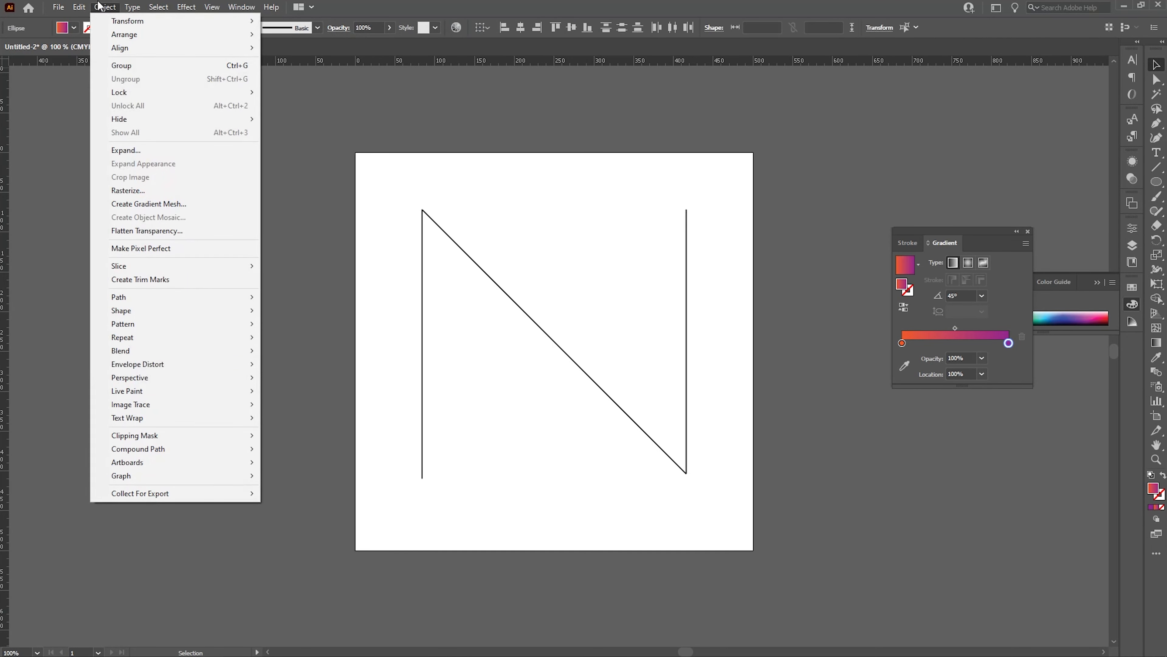
pyautogui.moveTo(248, 356)
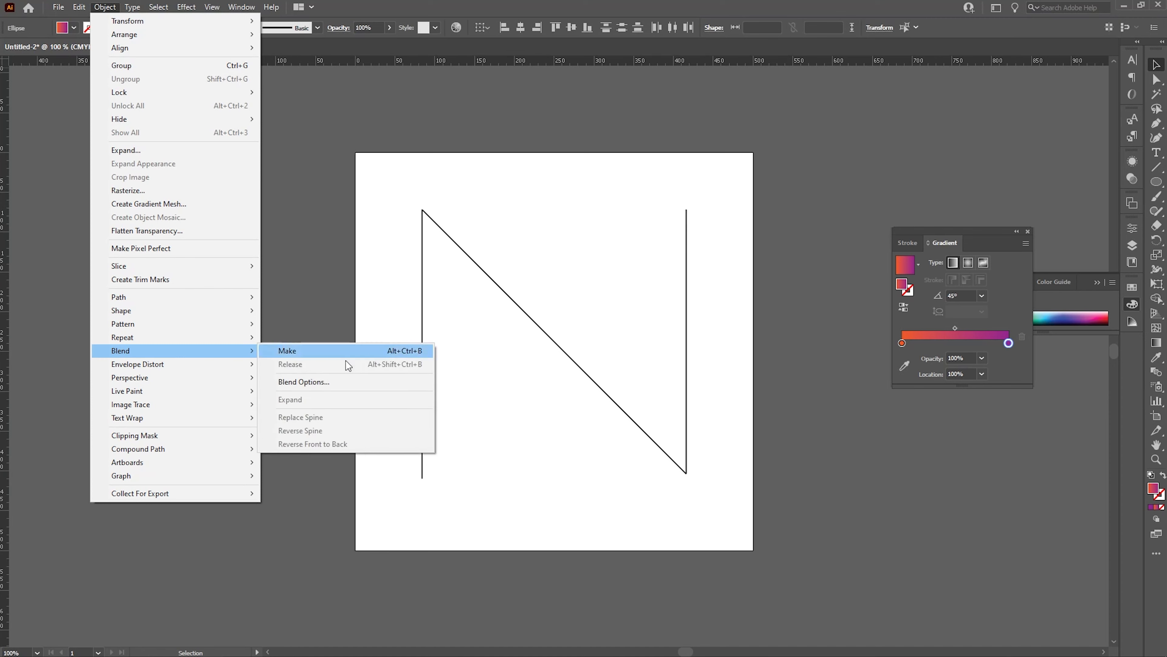
pyautogui.click(326, 382)
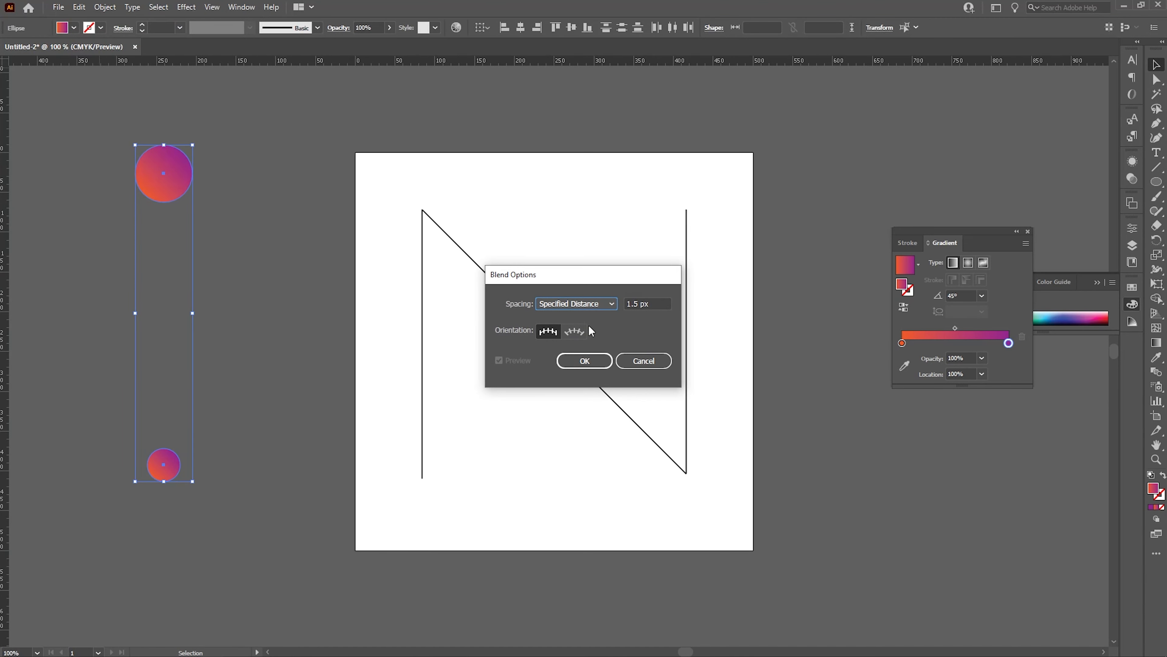
pyautogui.click(588, 305)
pyautogui.click(588, 304)
pyautogui.click(587, 305)
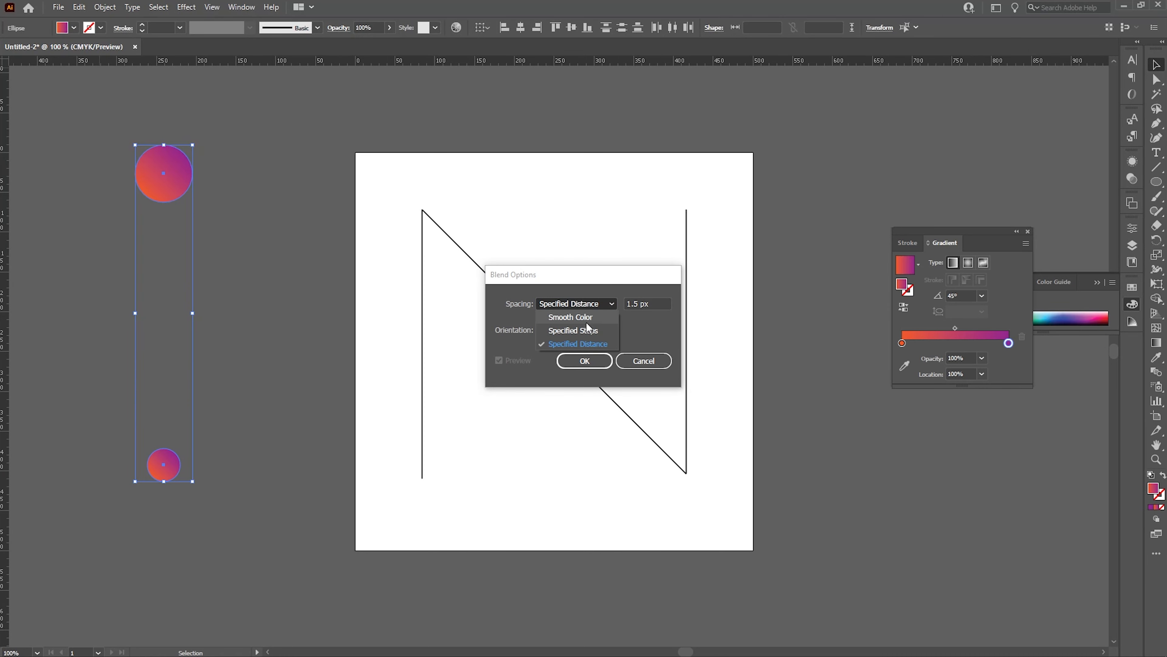
pyautogui.click(657, 299)
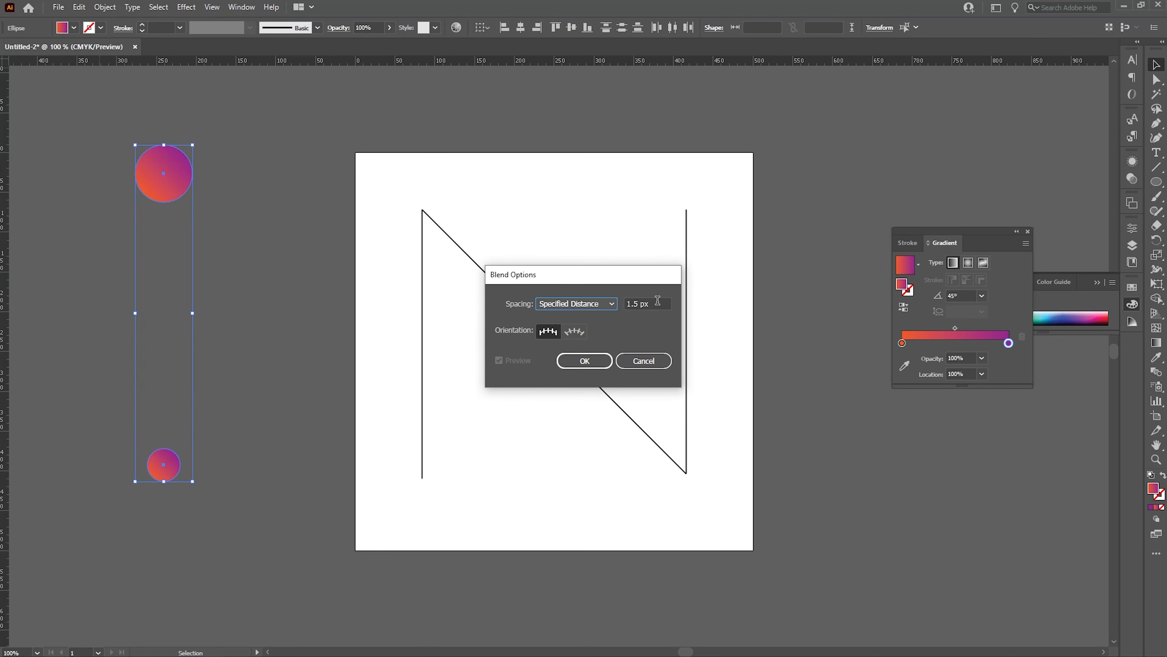
pyautogui.click(658, 300)
pyautogui.click(575, 358)
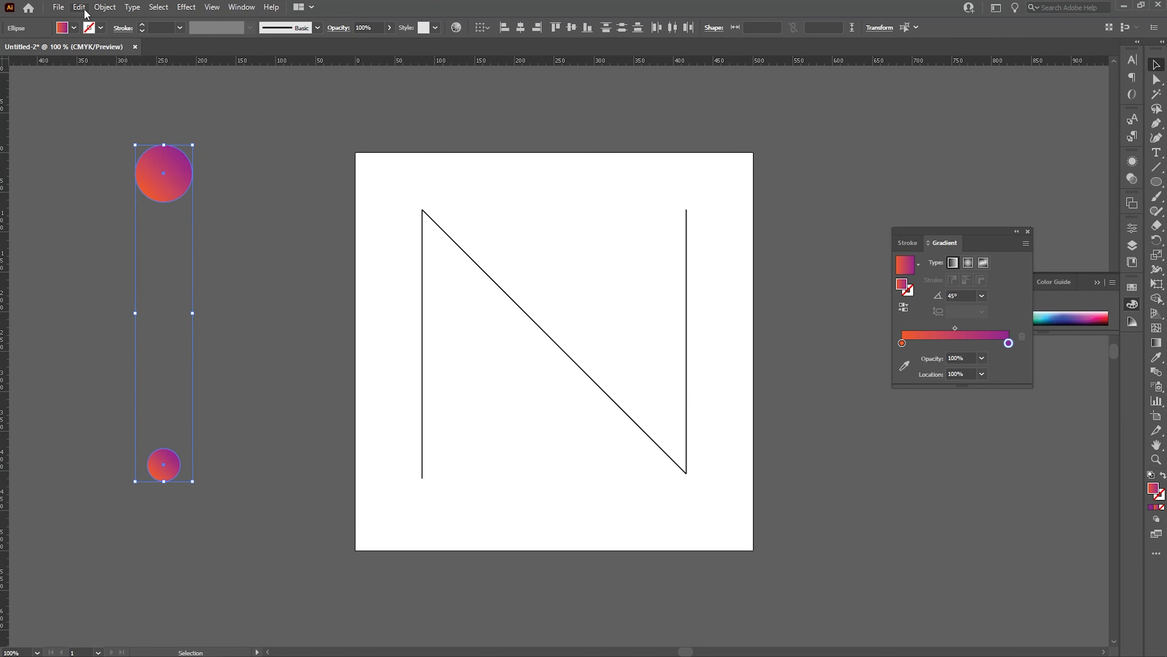
# Make a blend between the two circles.
pyautogui.click(103, 10)
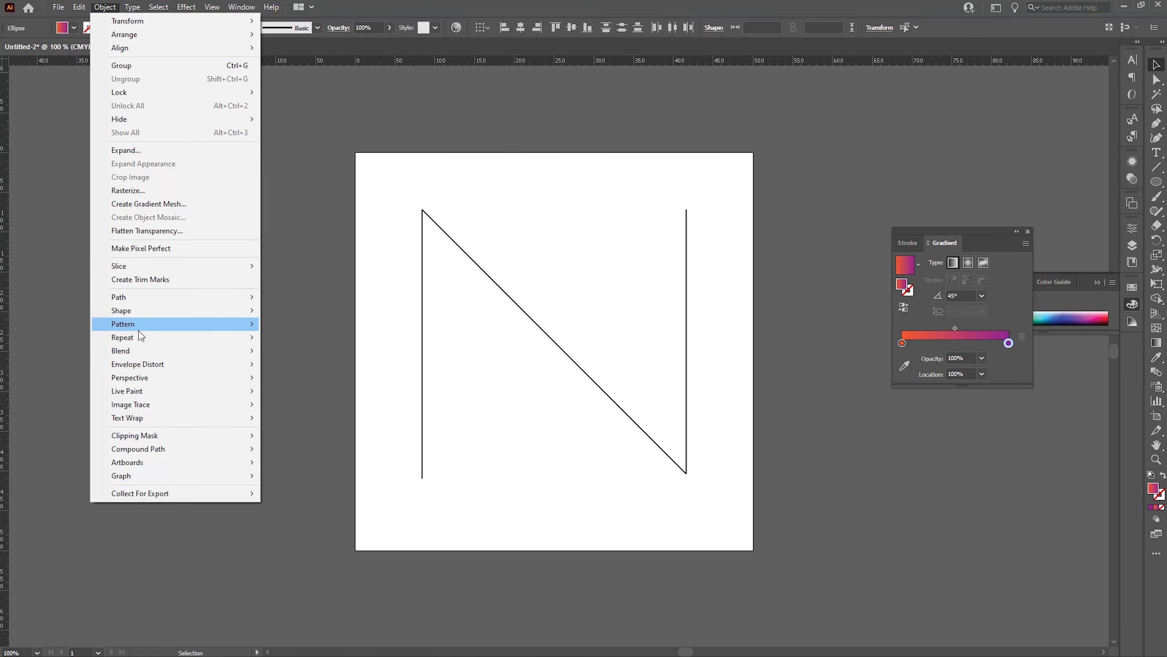
pyautogui.moveTo(170, 353)
pyautogui.click(296, 353)
pyautogui.click(296, 351)
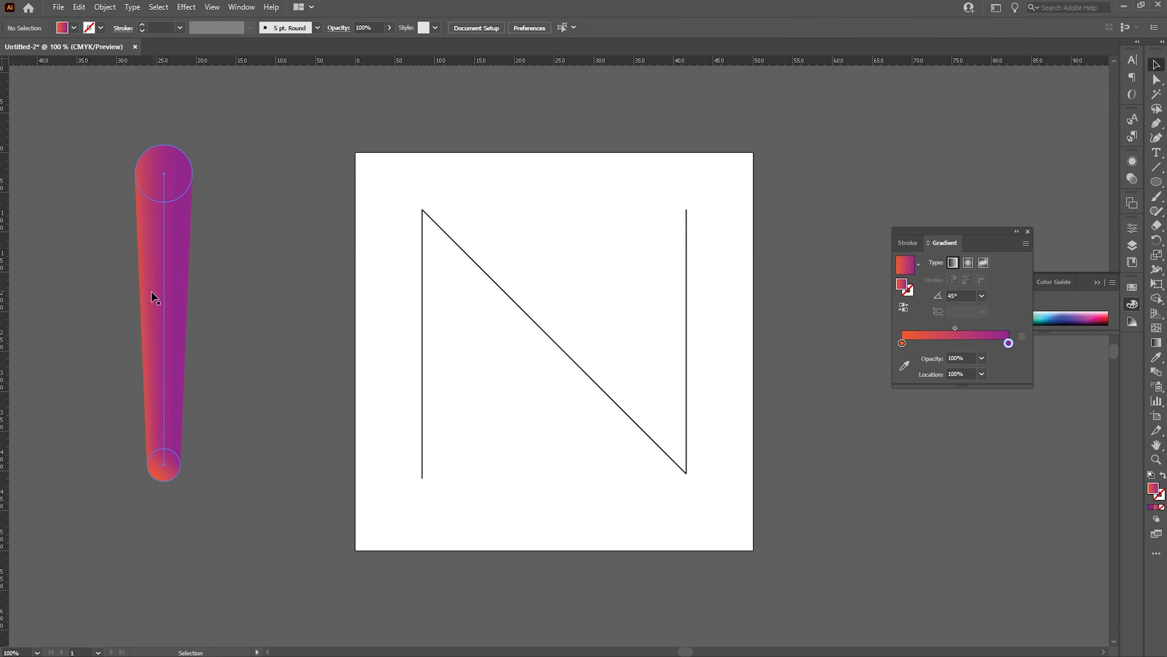
# Apply Roughen to the blend with size 45 px Absolute, detail 50 per inch and Smooth points.
pyautogui.click(167, 273)
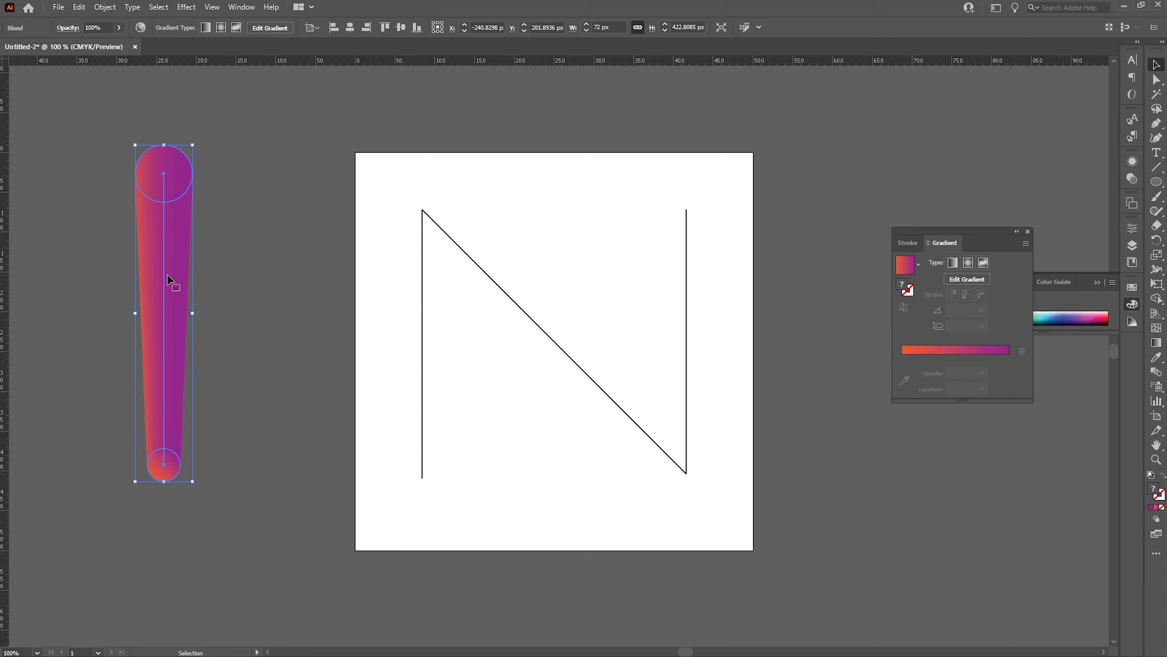
pyautogui.click(186, 7)
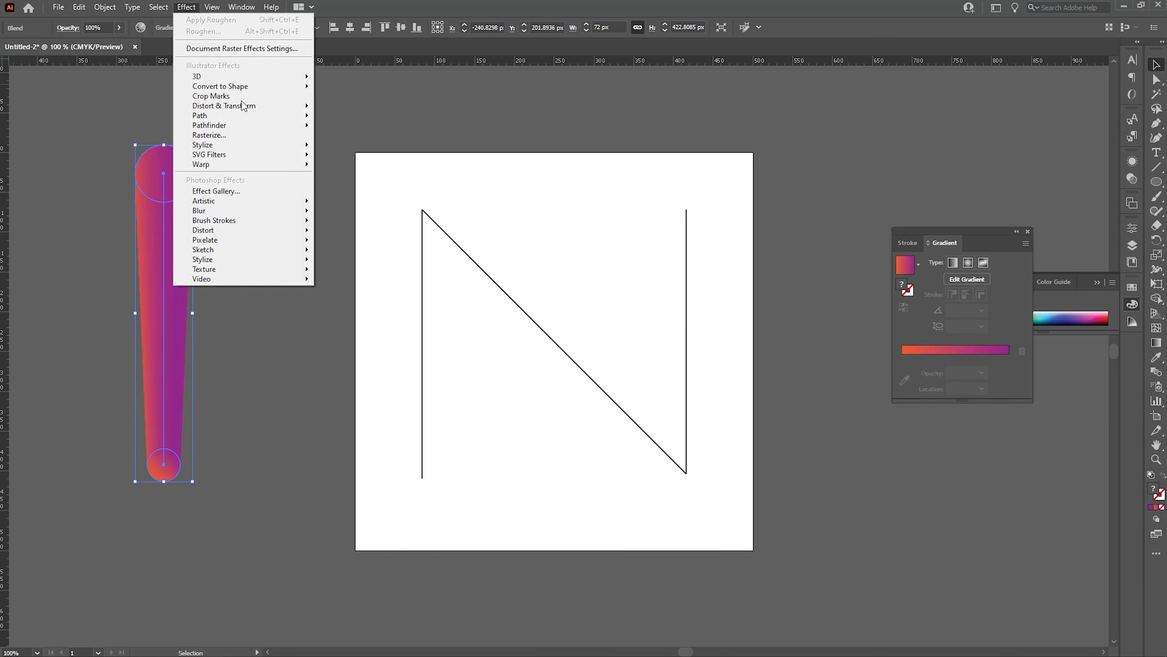
pyautogui.moveTo(248, 106)
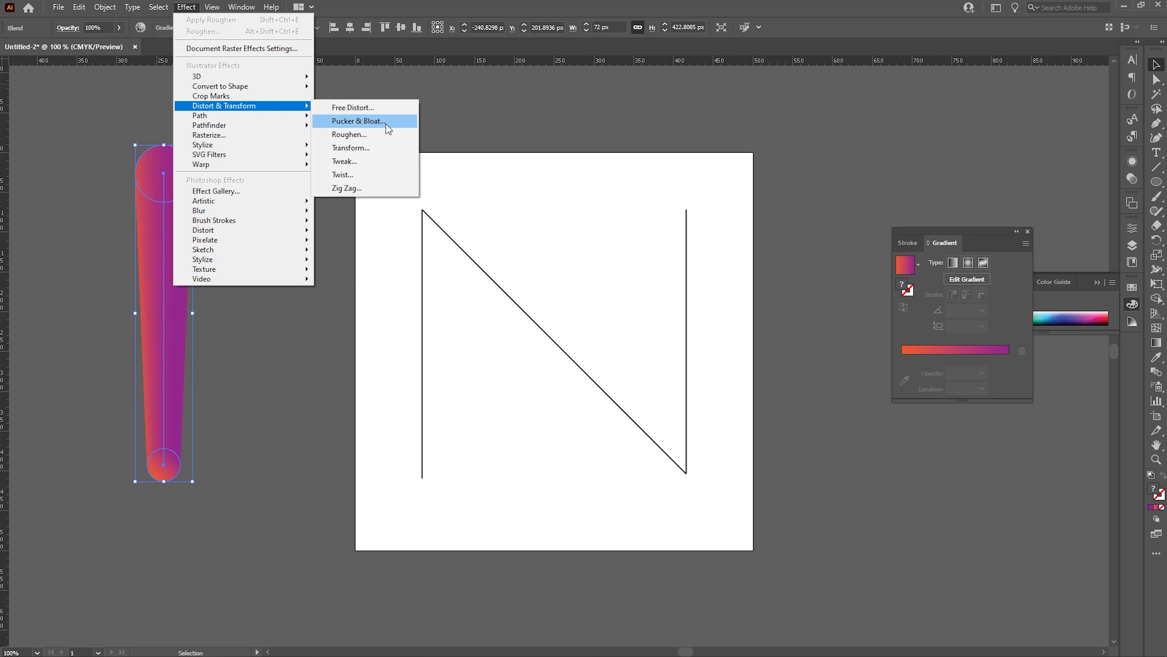
pyautogui.click(370, 139)
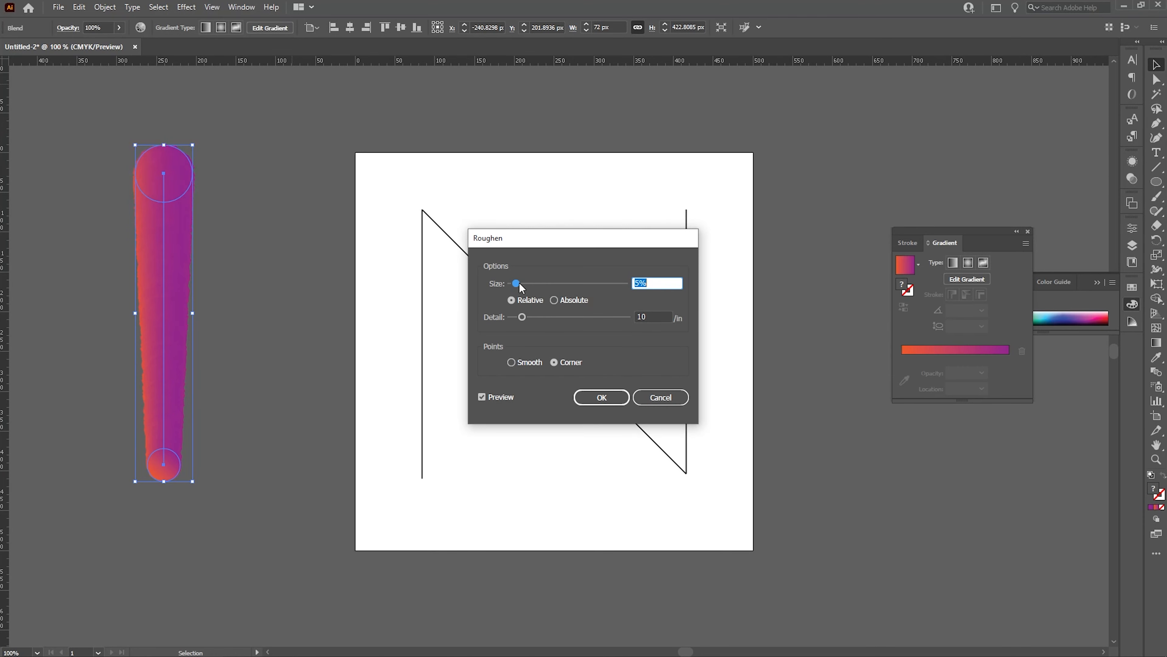
pyautogui.moveTo(516, 285); pyautogui.dragTo(561, 286)
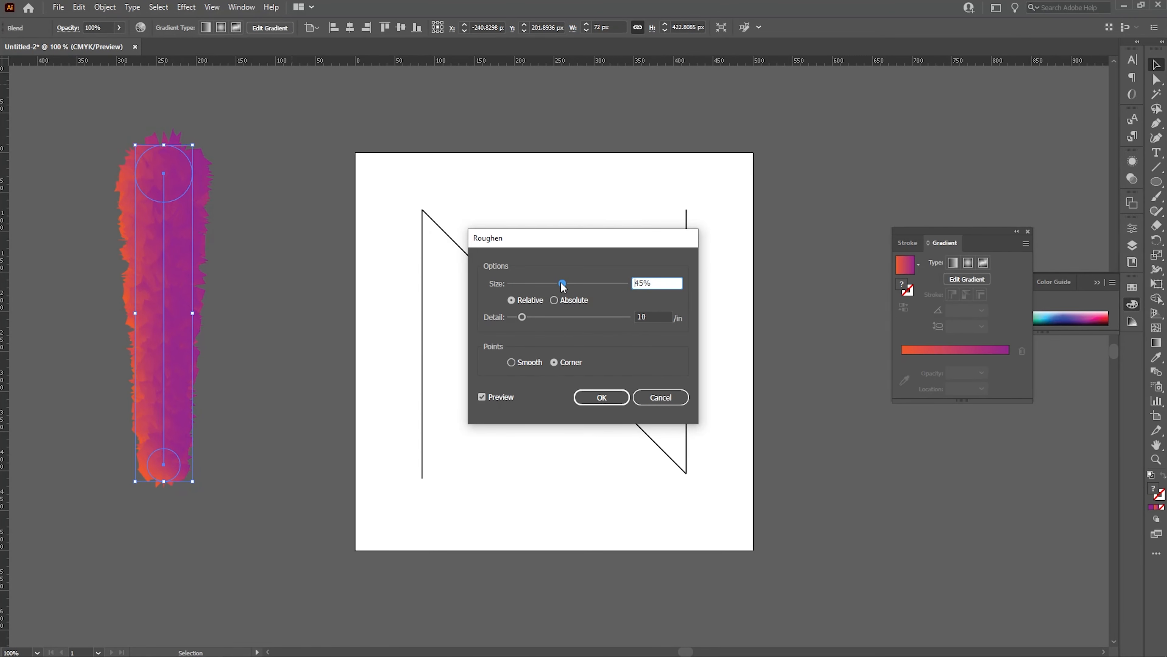
pyautogui.click(561, 299)
pyautogui.click(521, 363)
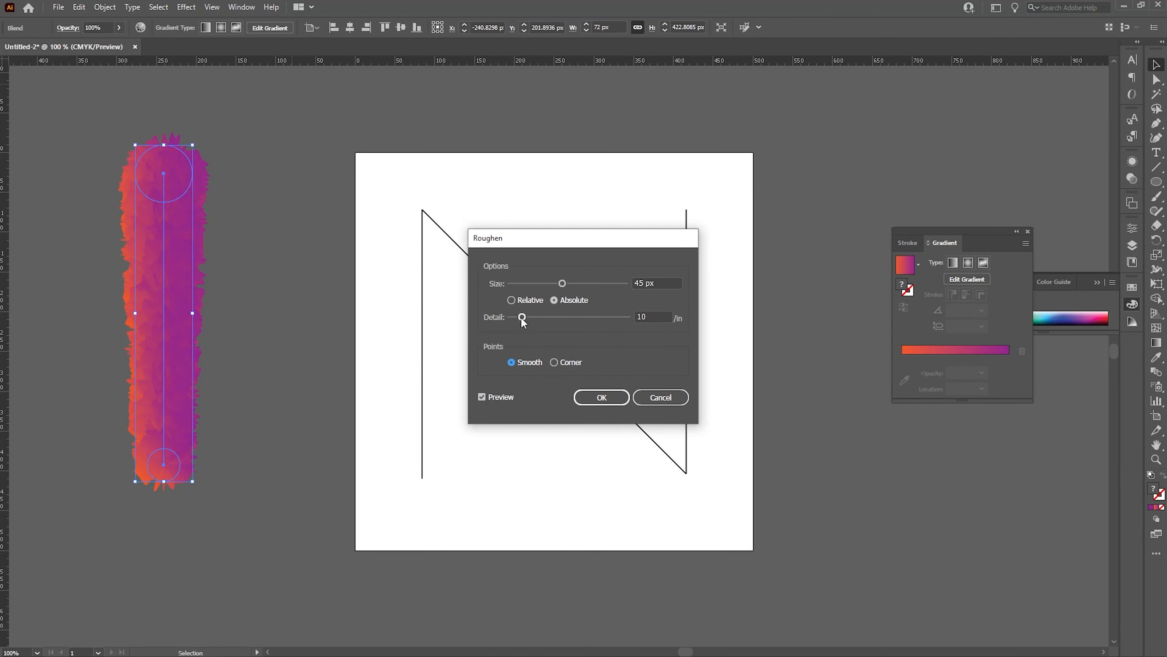
pyautogui.moveTo(522, 318); pyautogui.dragTo(565, 322)
pyautogui.moveTo(648, 317); pyautogui.dragTo(633, 318)
pyautogui.write('50')
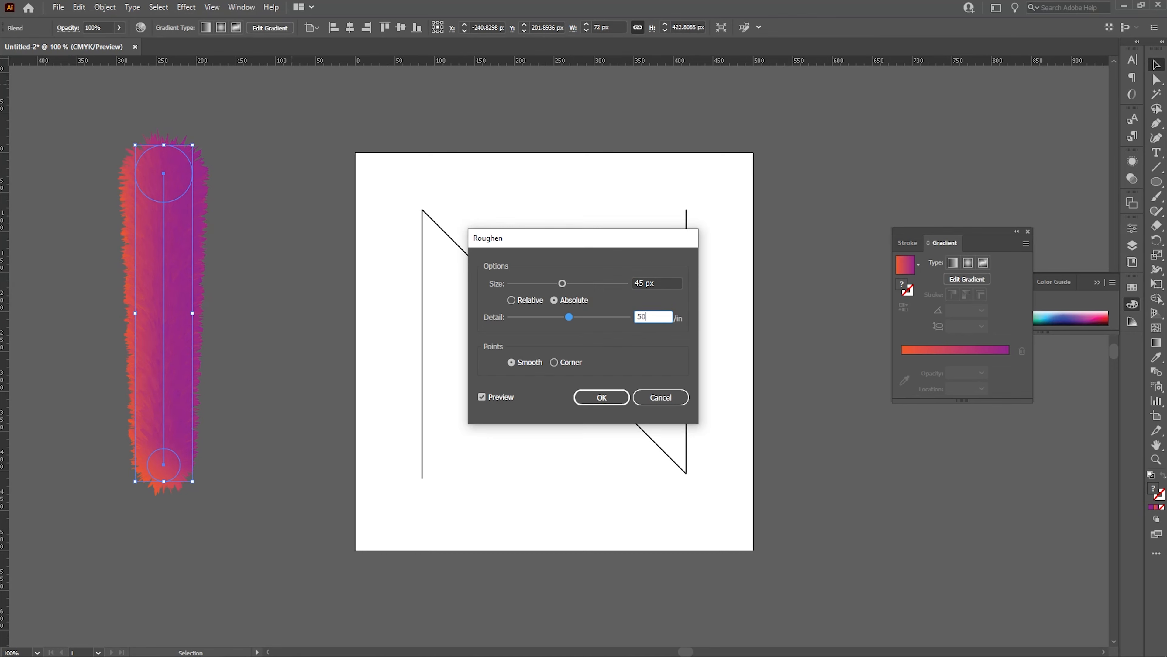
pyautogui.click(665, 283)
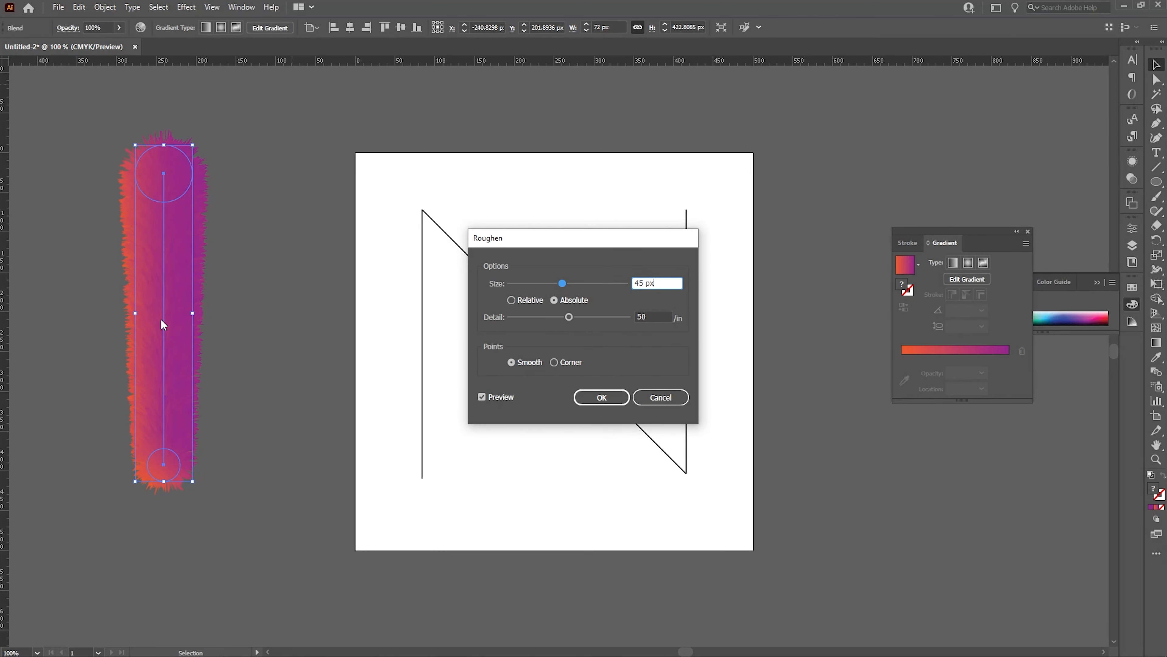
pyautogui.click(602, 398)
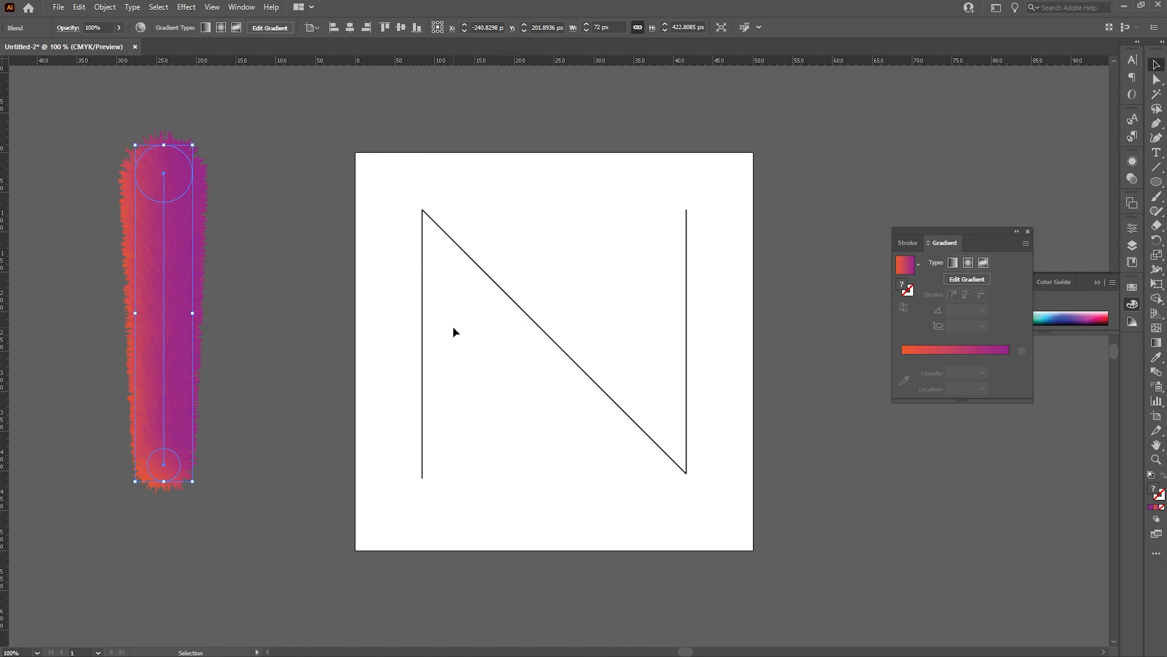
# Duplicate the roughened blend twice to the right so there are three copies.
pyautogui.click(401, 326)
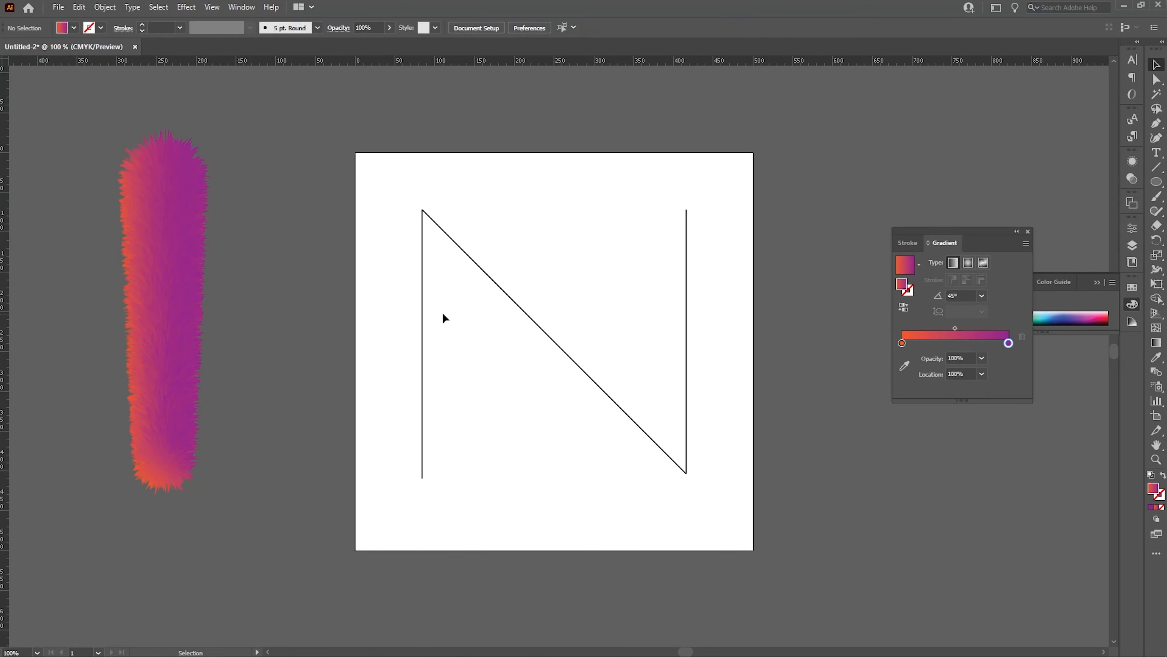
pyautogui.click(169, 320)
pyautogui.moveTo(167, 317); pyautogui.dragTo(251, 319)
pyautogui.hotkey('ctrl', 'd')
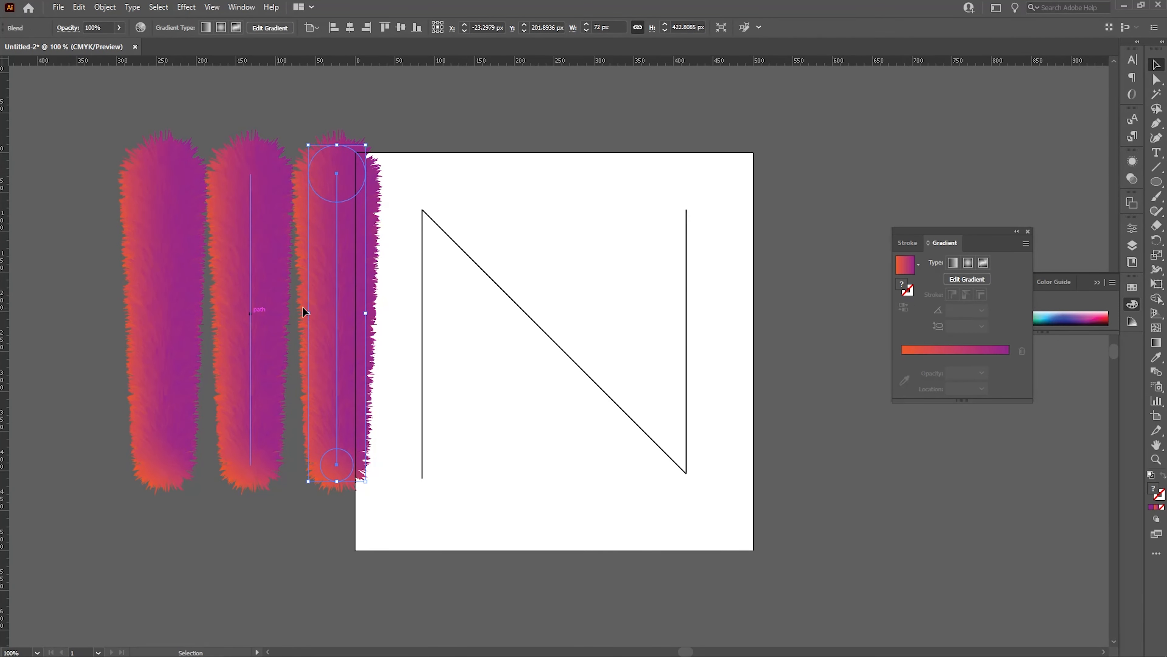
# Select the first blend with the N's left vertical line and replace its spine with that line.
pyautogui.click(484, 191)
pyautogui.click(172, 336)
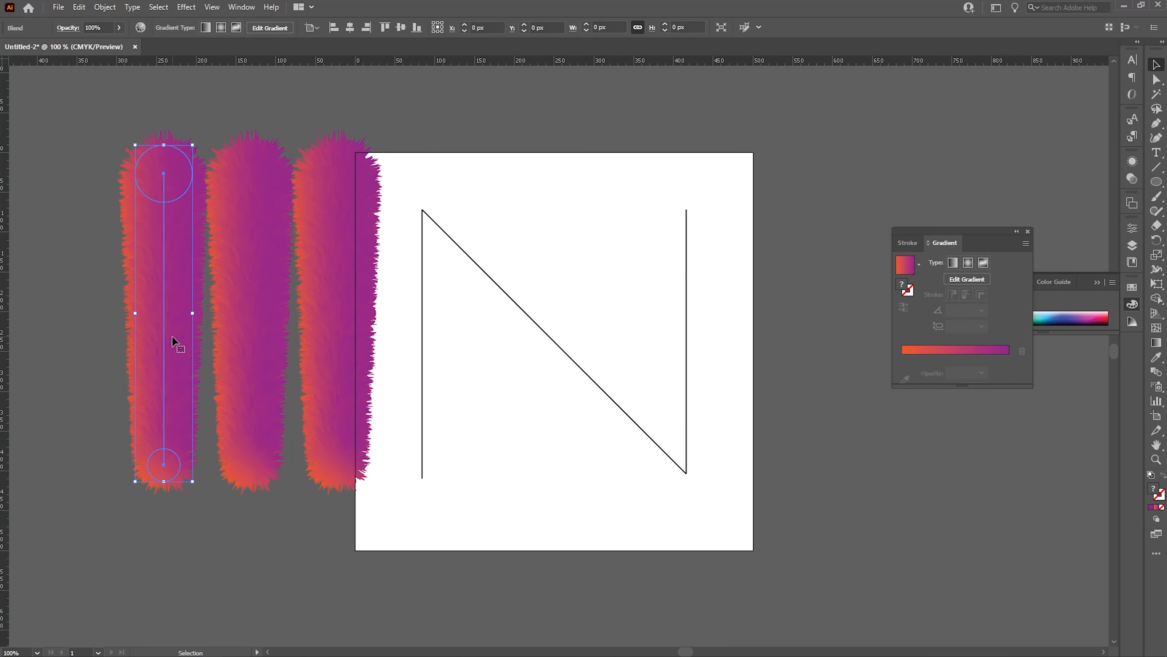
pyautogui.keyDown('shift'); pyautogui.click(422, 385); pyautogui.keyUp('shift')
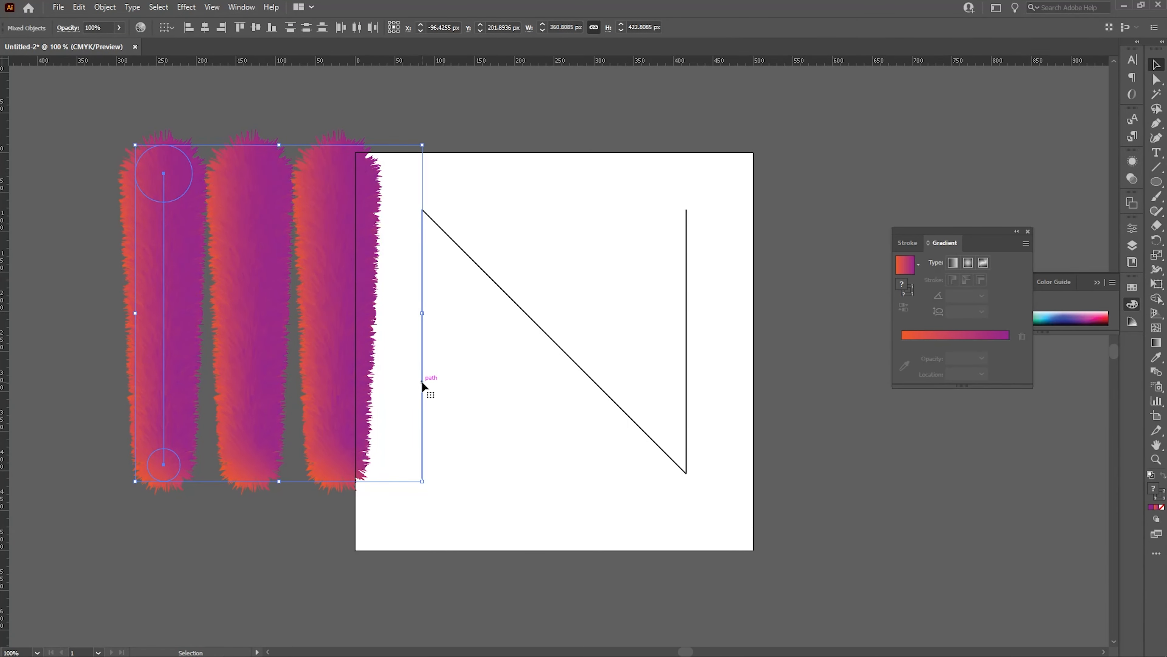
pyautogui.click(105, 7)
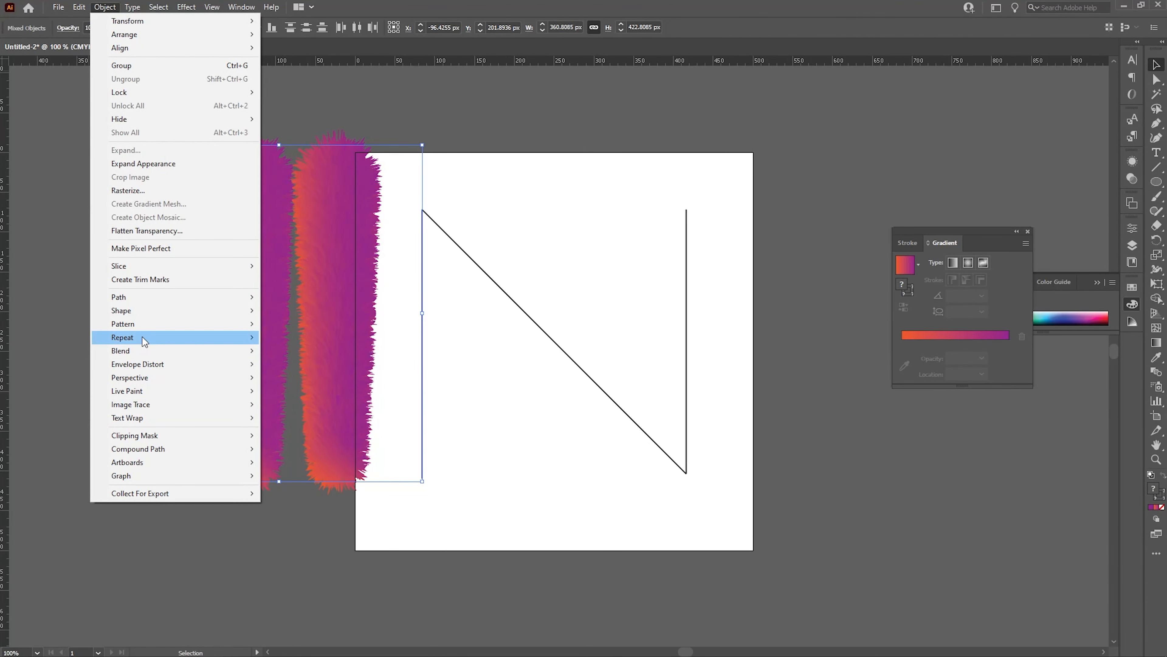
pyautogui.moveTo(151, 352)
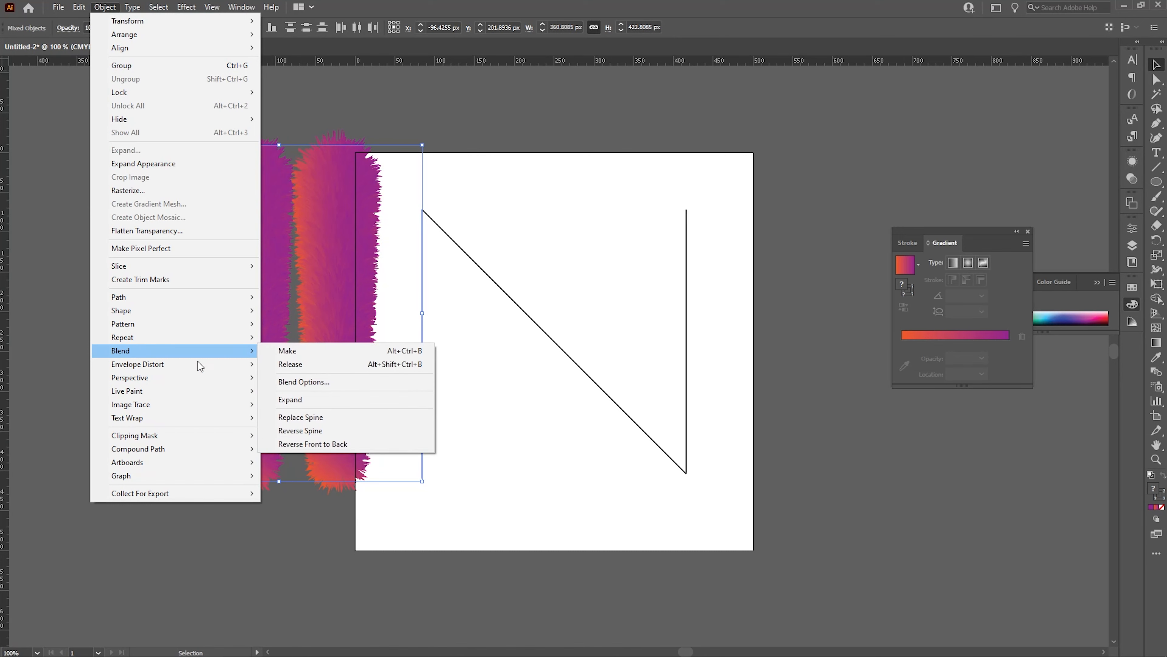
pyautogui.click(354, 417)
pyautogui.click(528, 426)
# Select the second blend with the N's diagonal line and replace its spine with the diagonal.
pyautogui.click(255, 316)
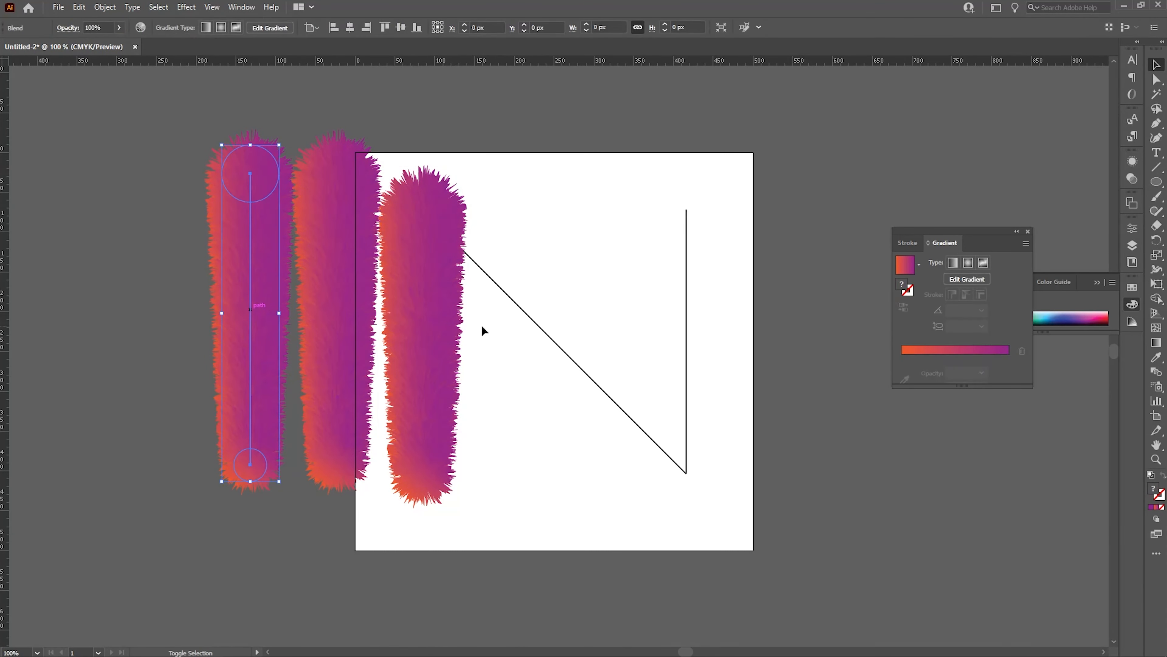
pyautogui.keyDown('shift'); pyautogui.click(534, 320); pyautogui.keyUp('shift')
pyautogui.click(103, 7)
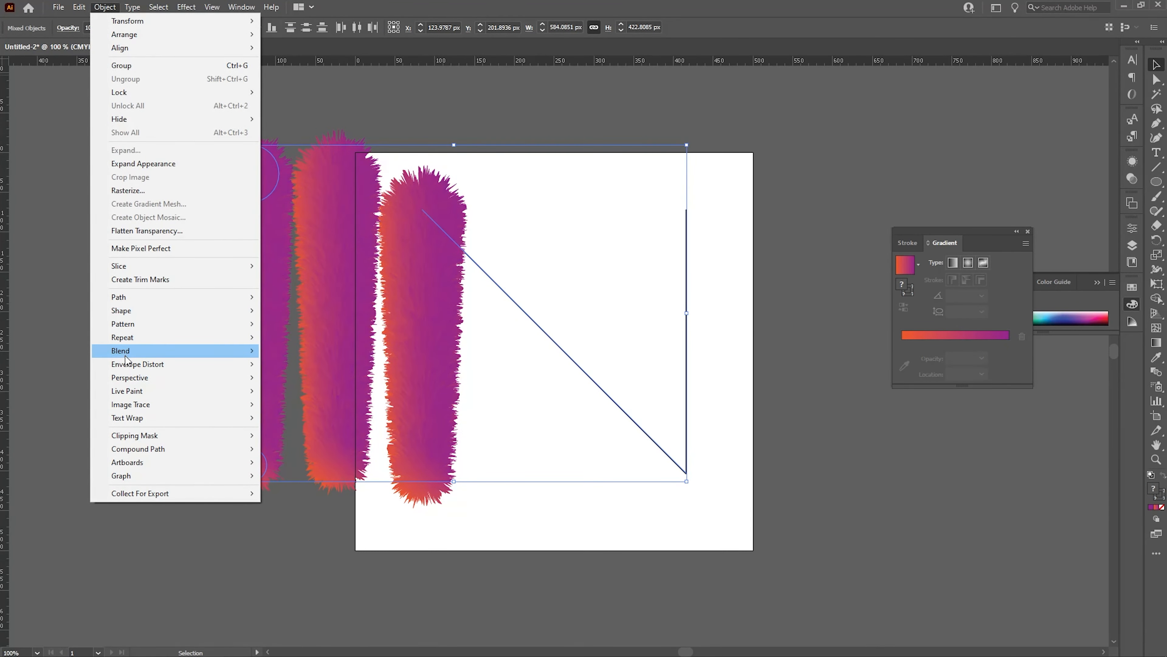
pyautogui.moveTo(138, 351)
pyautogui.click(344, 420)
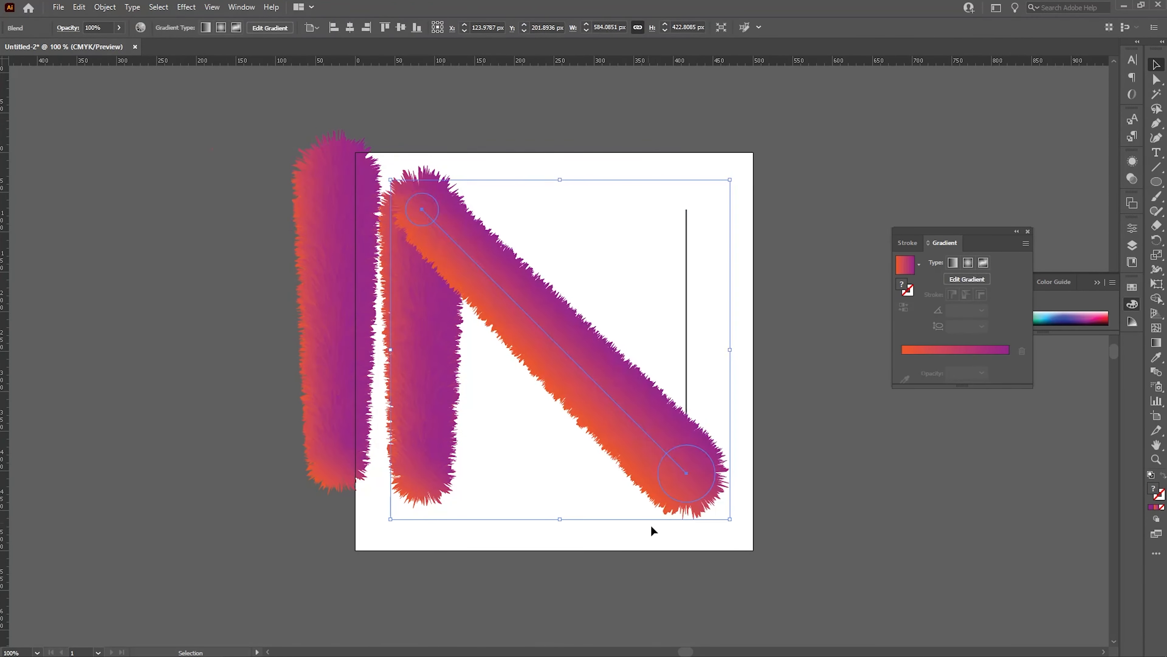
# Replace the spine of the third blend with the N's right vertical line.
pyautogui.click(353, 375)
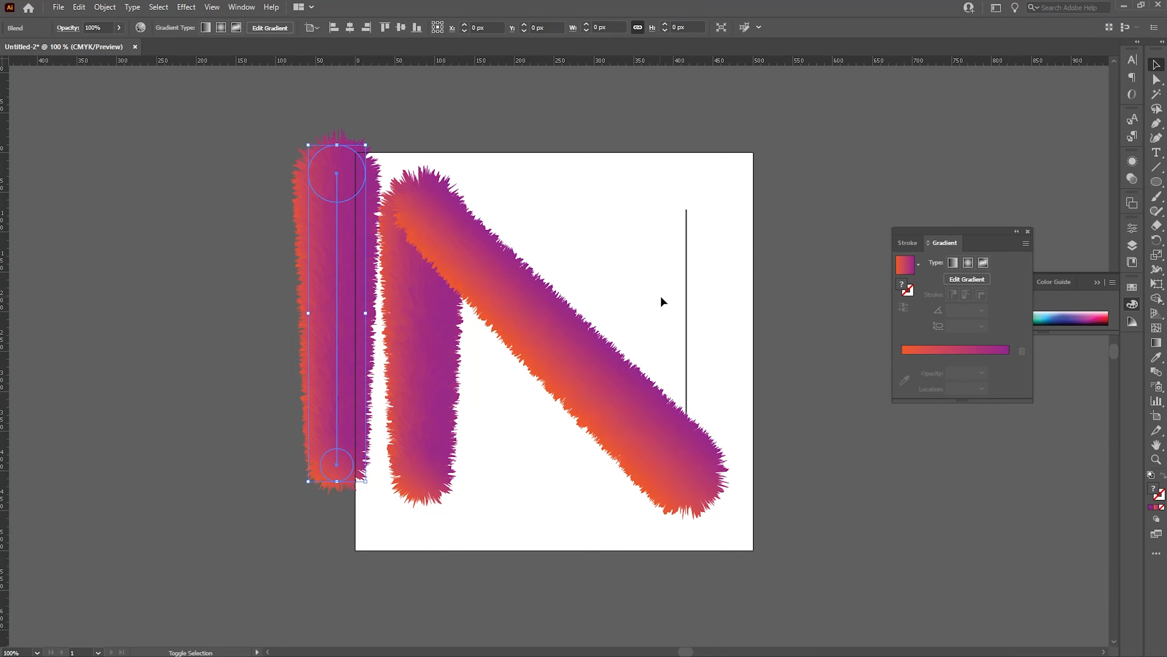
pyautogui.click(105, 7)
pyautogui.moveTo(165, 355)
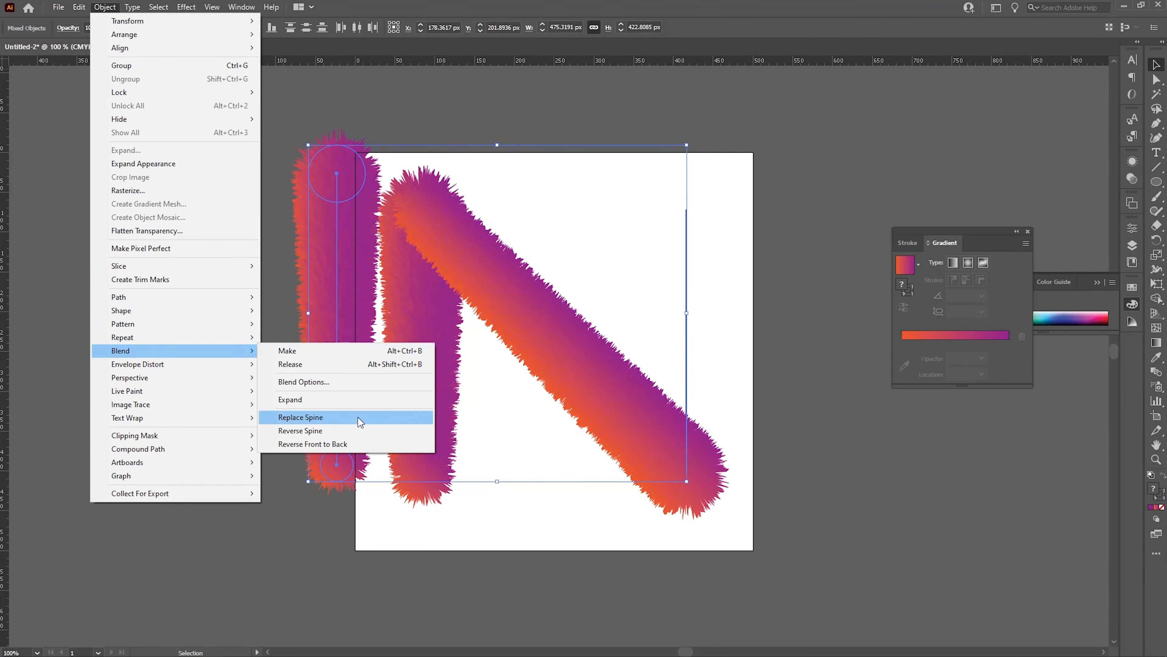
pyautogui.click(300, 417)
pyautogui.click(948, 473)
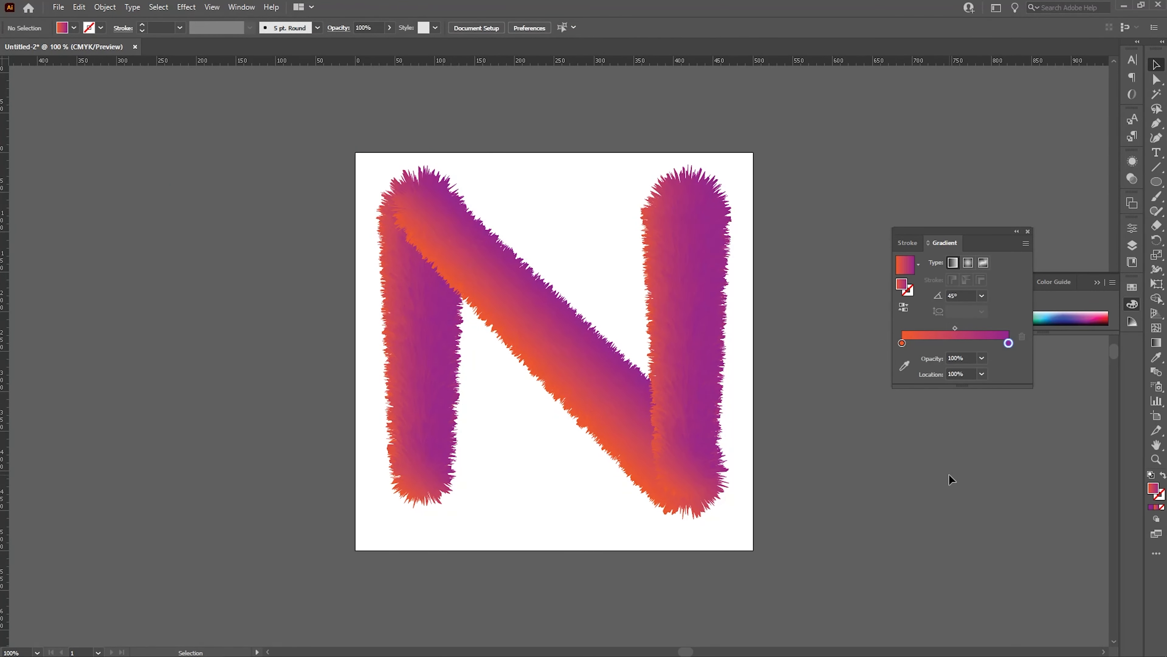
# Select the whole N and scale it down to about 338 px proportionally.
pyautogui.moveTo(320, 117); pyautogui.dragTo(763, 561)
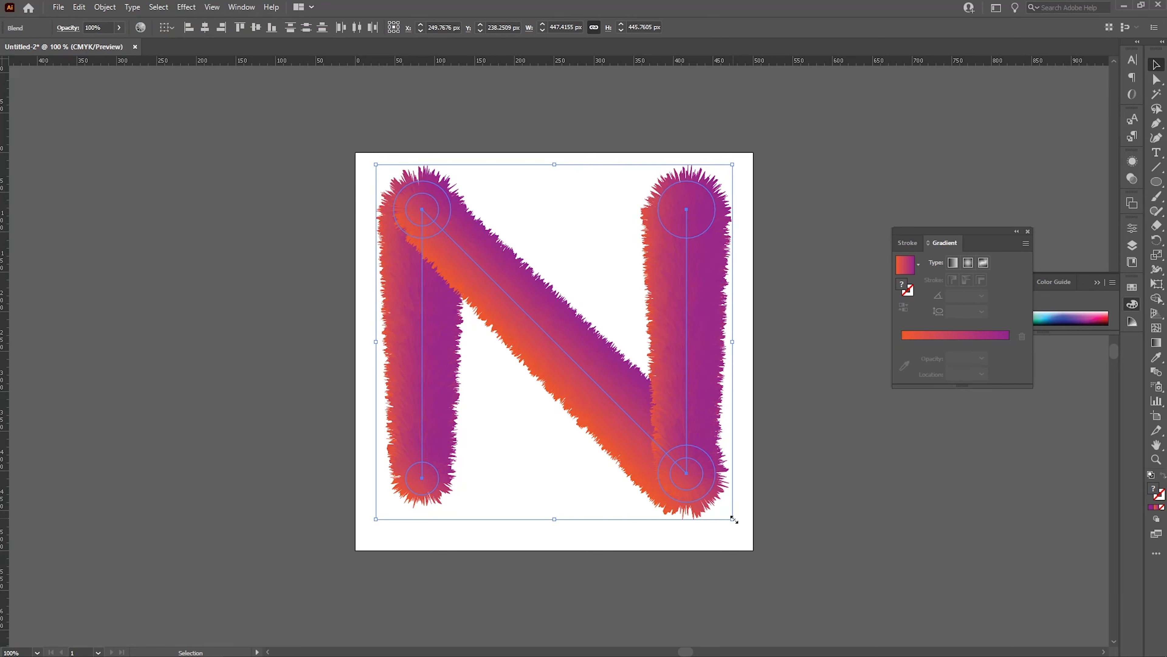
pyautogui.moveTo(732, 519); pyautogui.dragTo(706, 502)
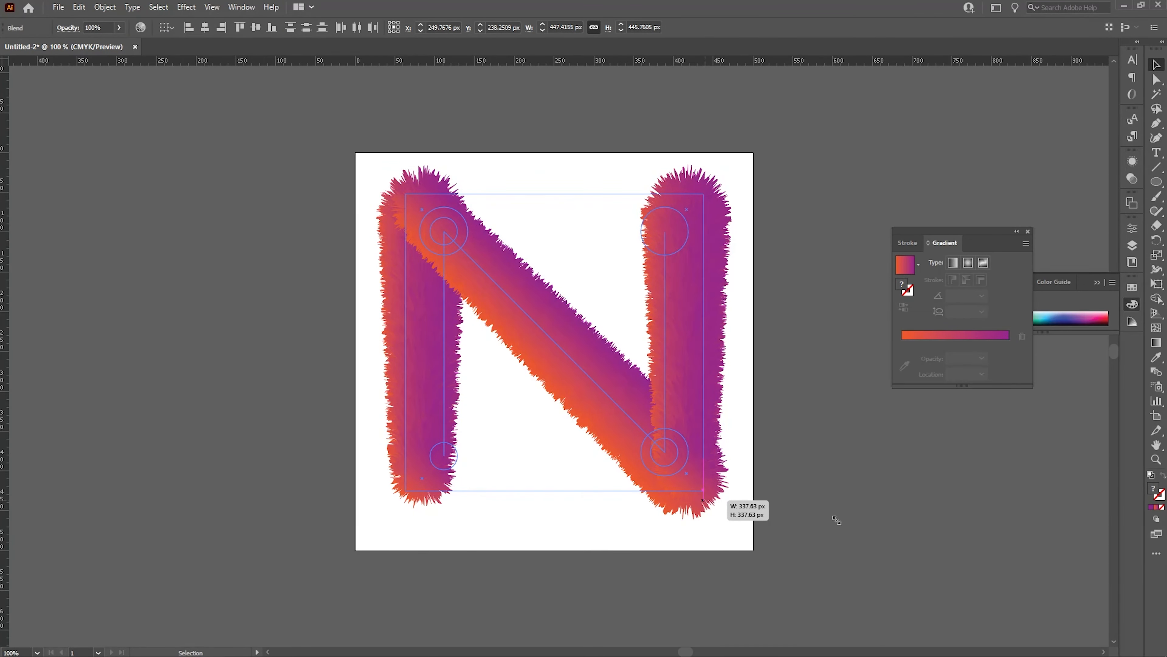
pyautogui.click(871, 520)
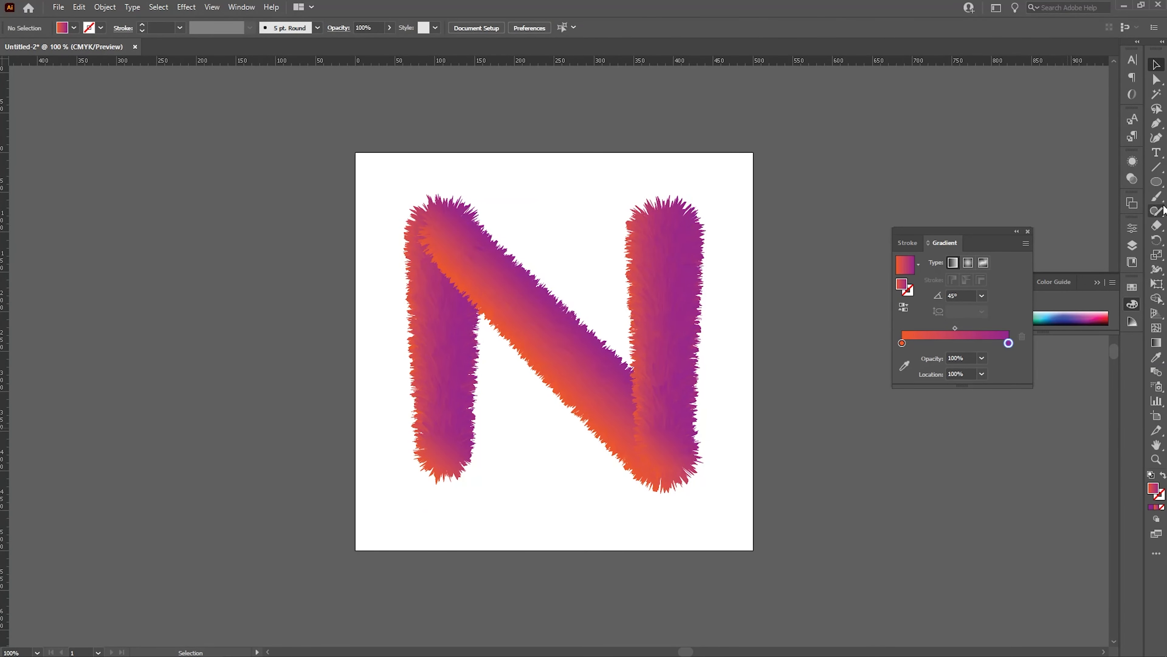
# Draw a gradient rectangle covering the artboard and send it to the back behind the N.
pyautogui.click(1156, 181)
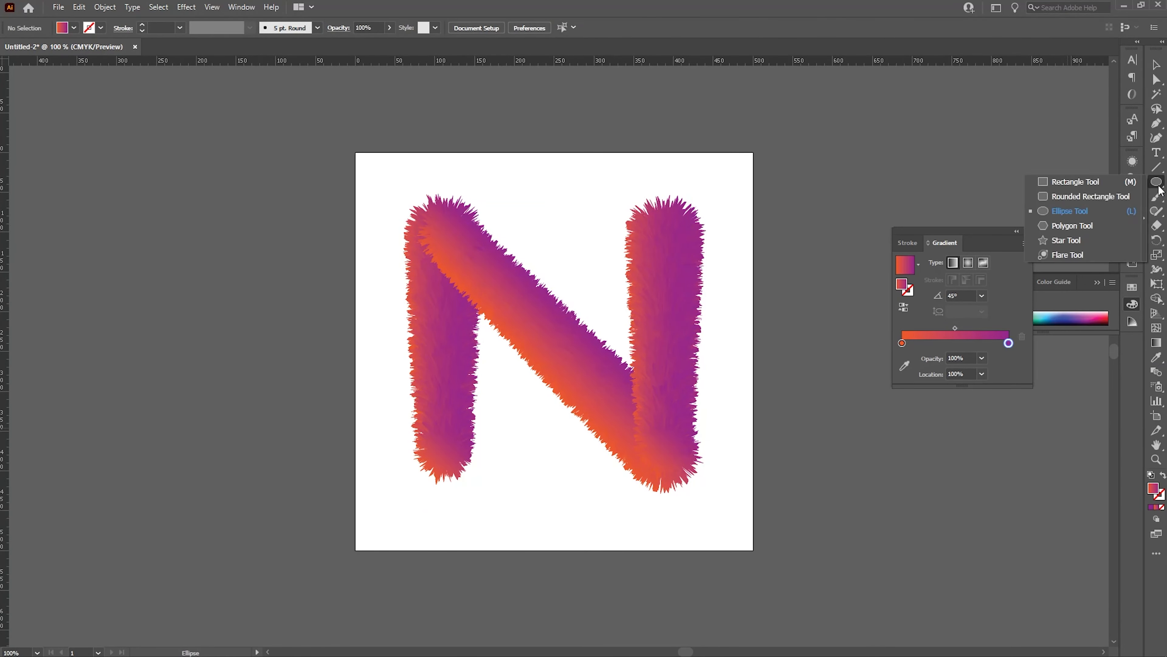
pyautogui.click(1083, 182)
pyautogui.moveTo(347, 140)
pyautogui.mouseDown()
pyautogui.moveTo(653, 491)
pyautogui.moveTo(756, 573)
pyautogui.moveTo(764, 556)
pyautogui.mouseUp()
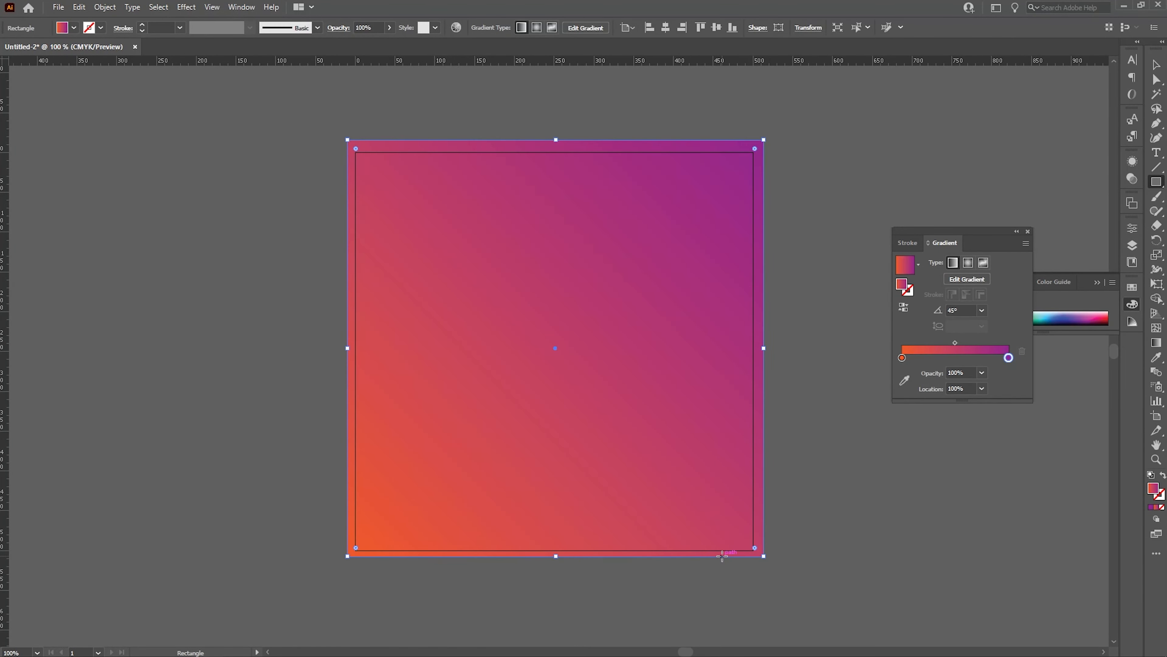
pyautogui.hotkey('ctrl', 'shift', '[')
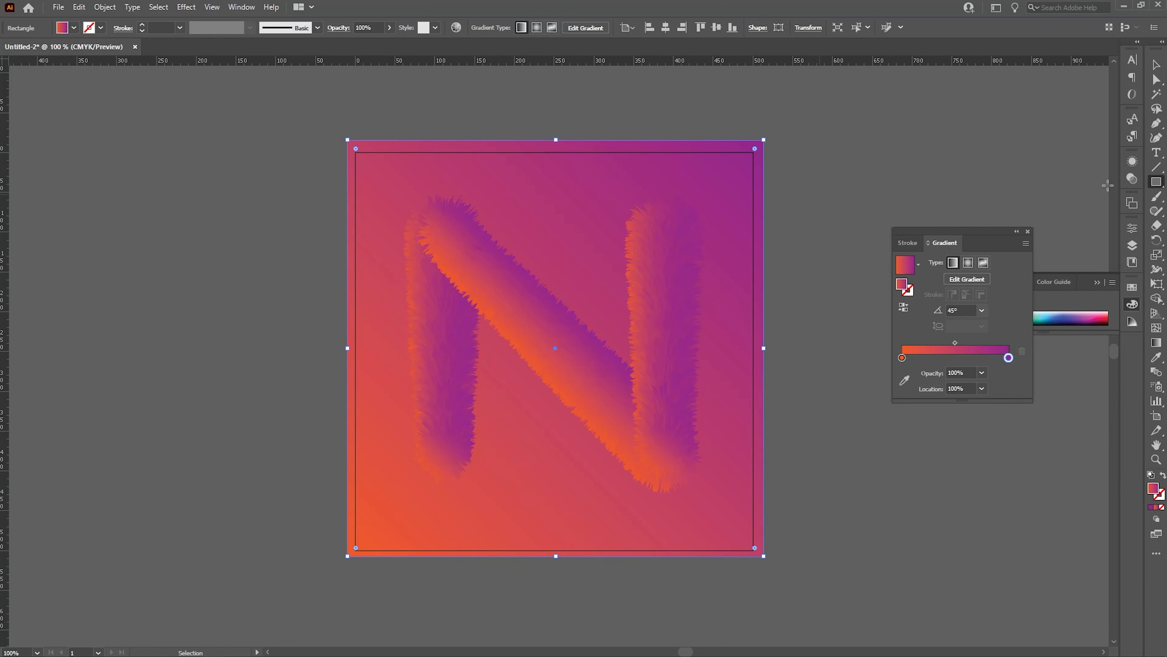
# Switch the background rectangle's fill to a solid color and back to the gradient.
pyautogui.click(1156, 64)
pyautogui.click(921, 129)
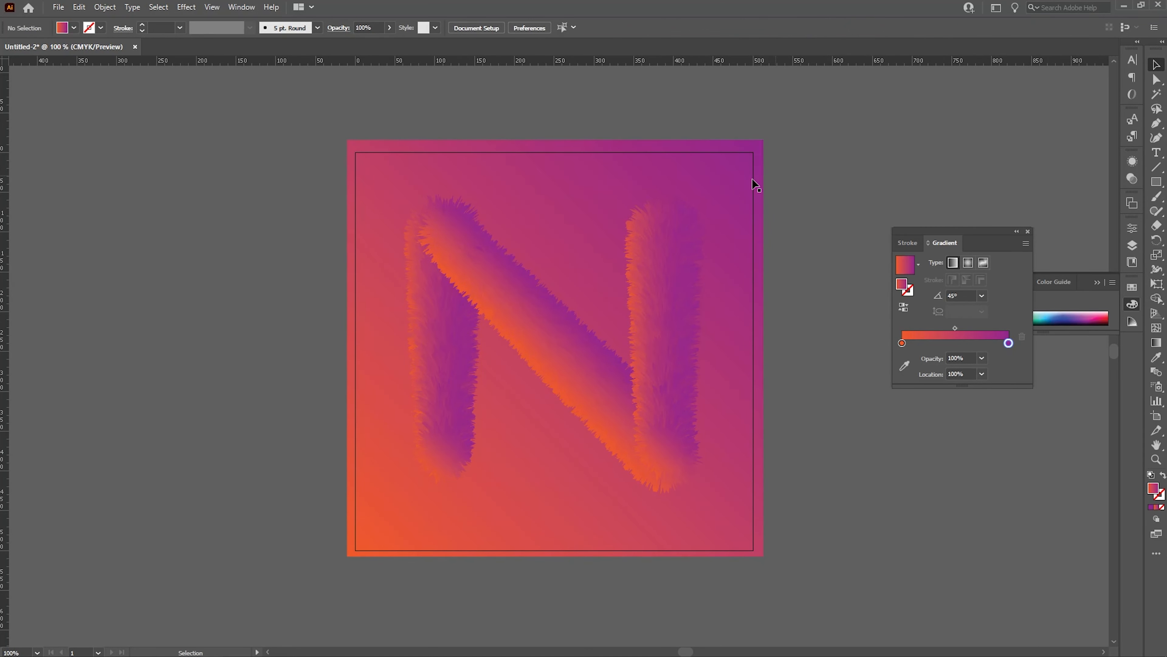
pyautogui.click(600, 171)
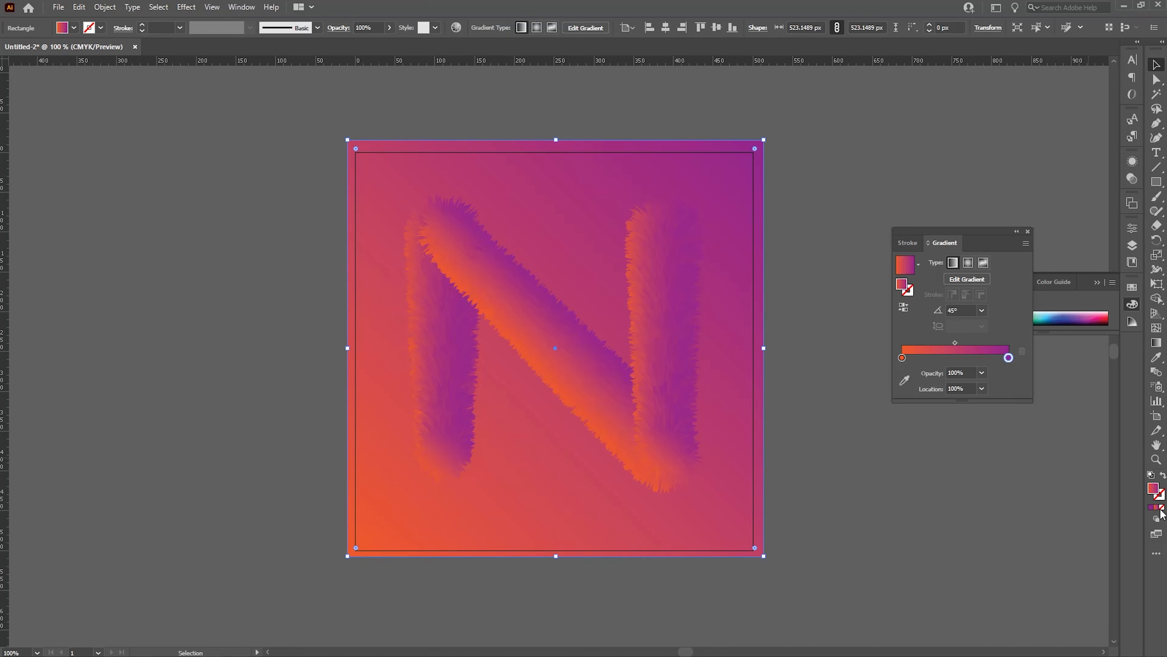
pyautogui.click(1151, 507)
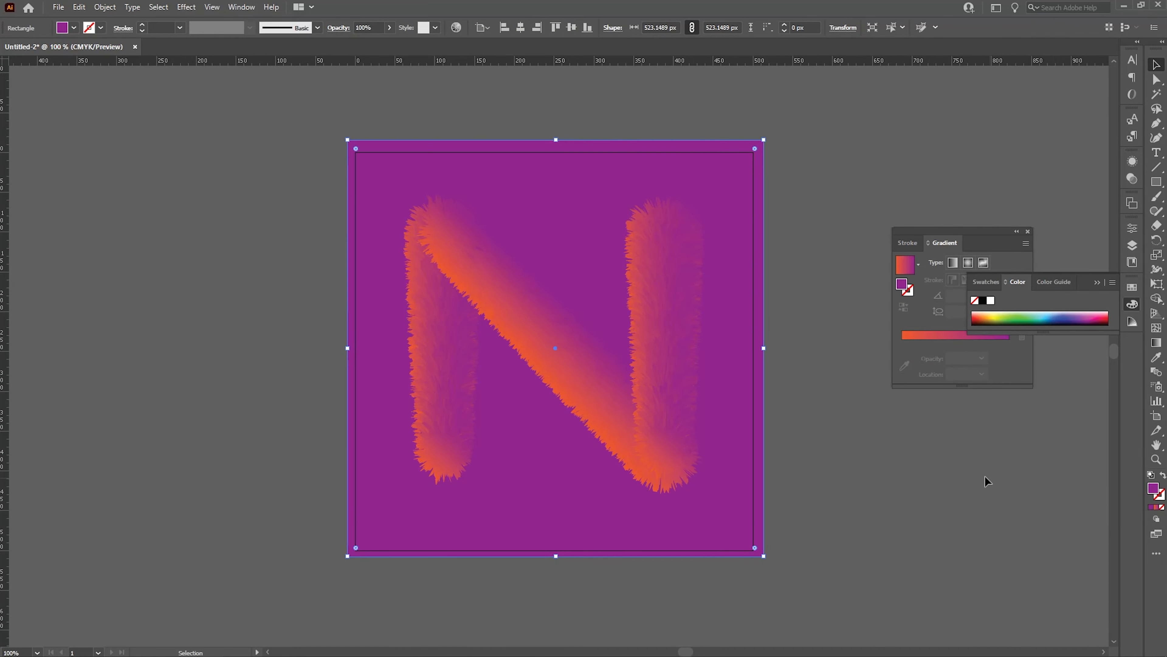
pyautogui.click(979, 462)
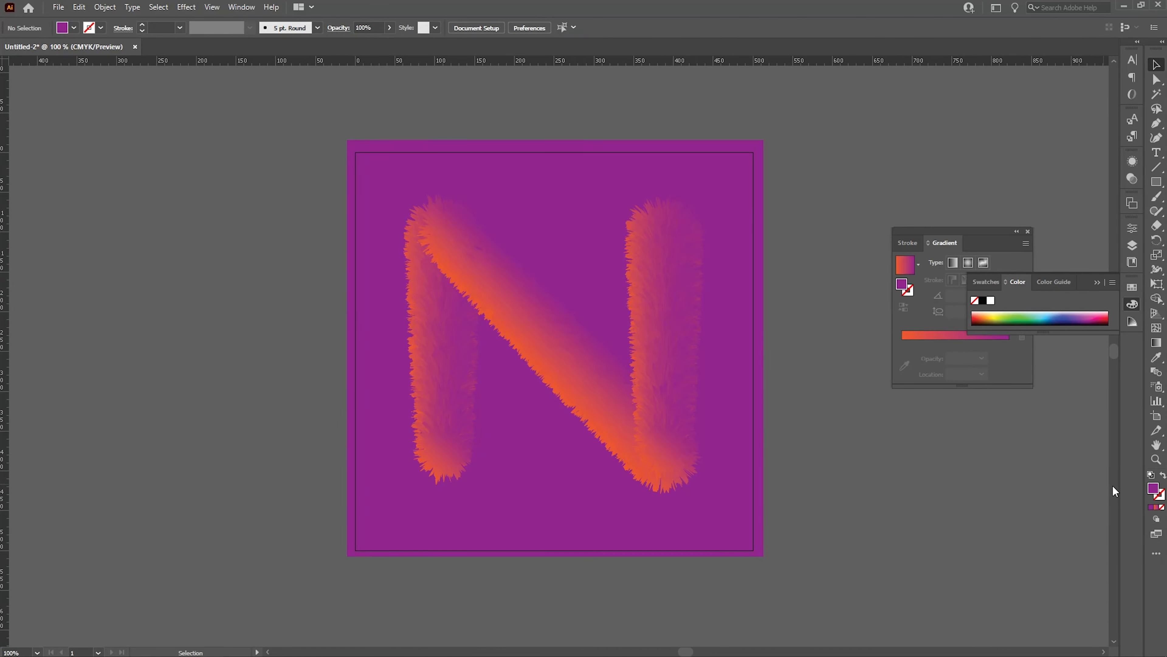
pyautogui.click(746, 406)
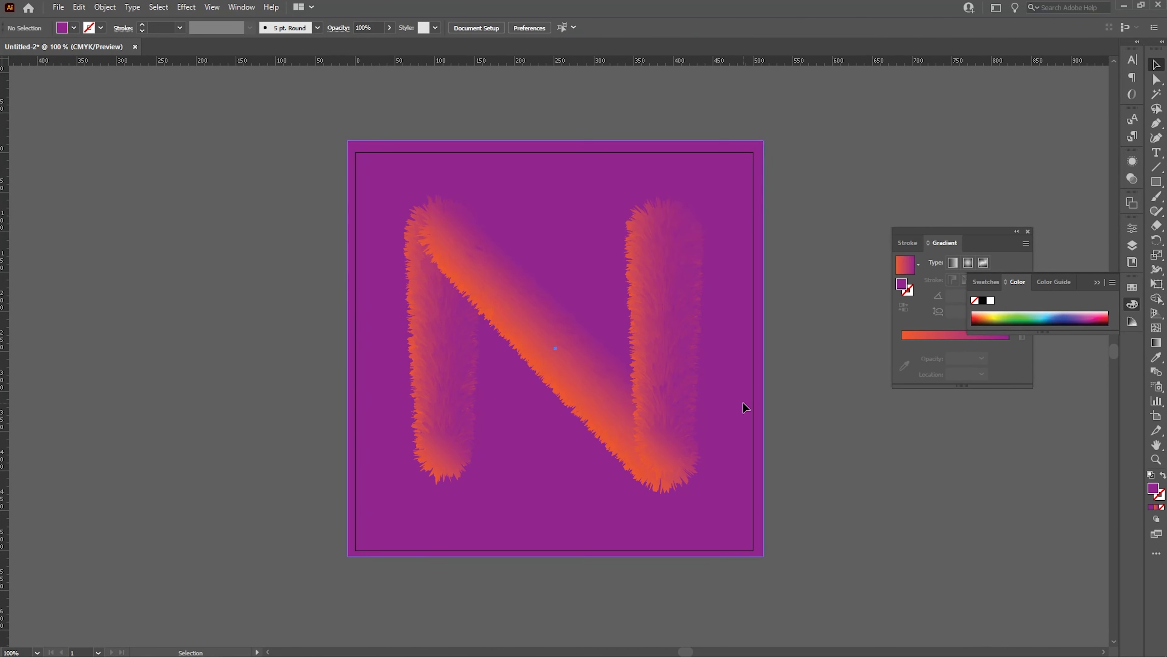
pyautogui.click(1157, 508)
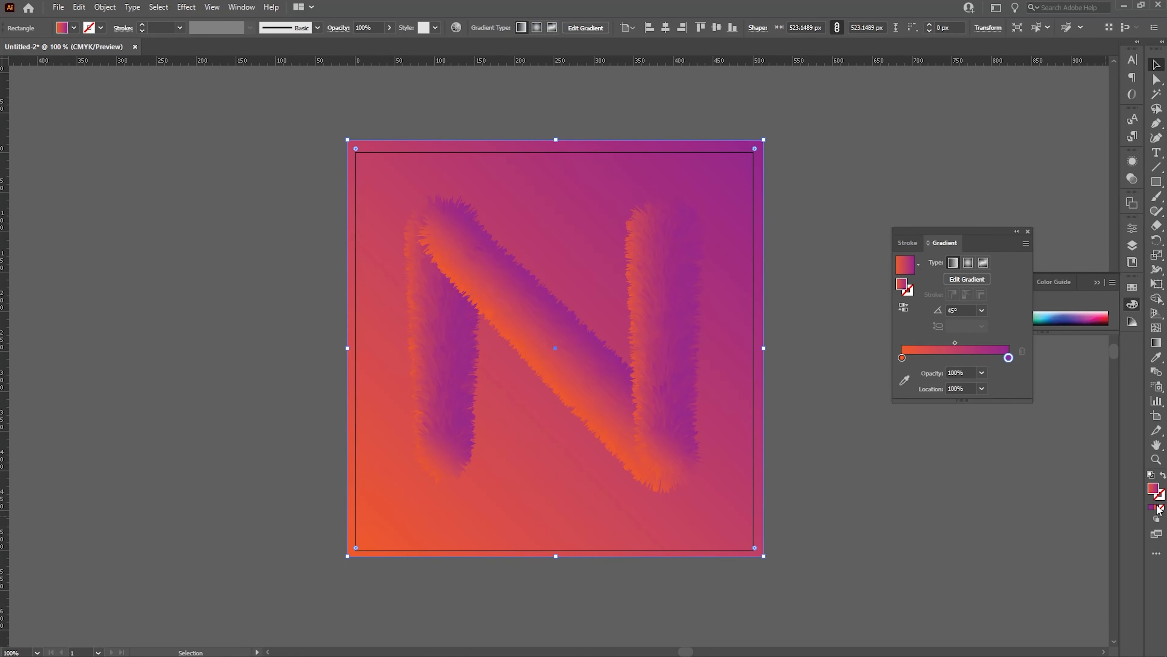
pyautogui.click(872, 485)
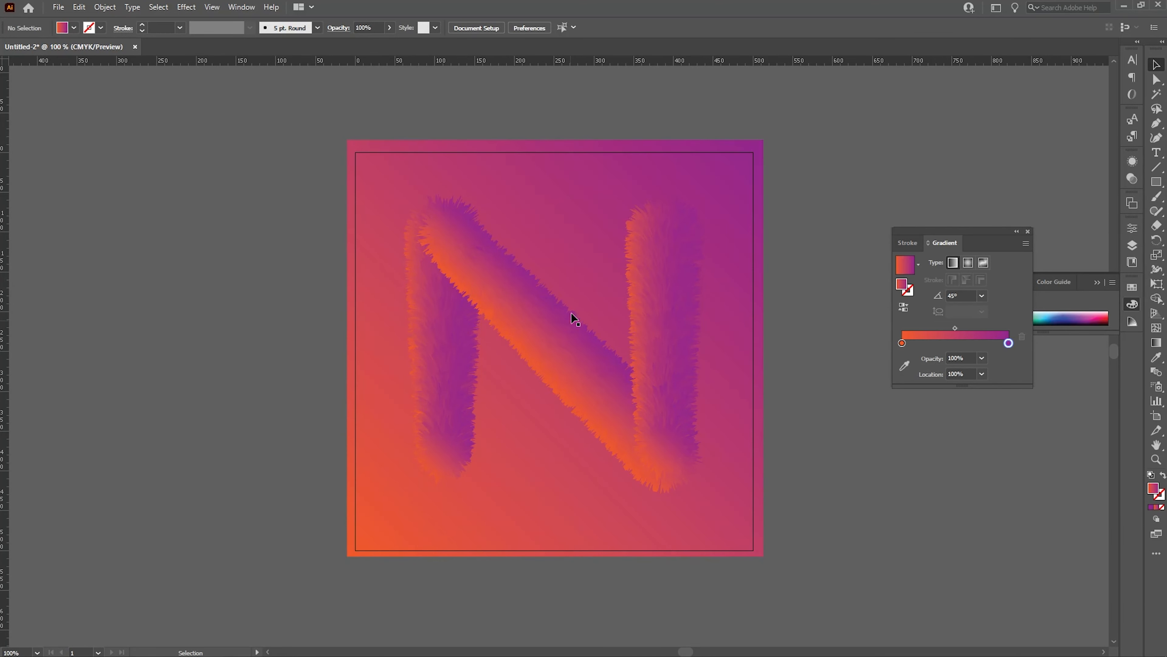
# Preview the artwork clipped to the artboard edges.
pyautogui.click(186, 7)
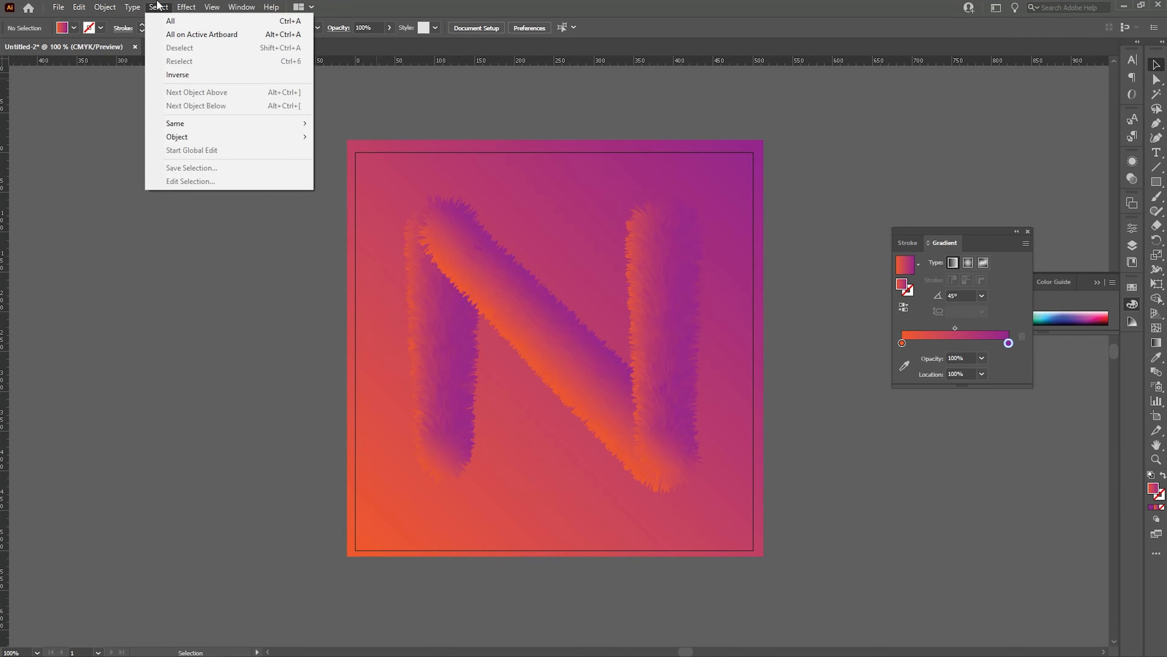
pyautogui.click(234, 79)
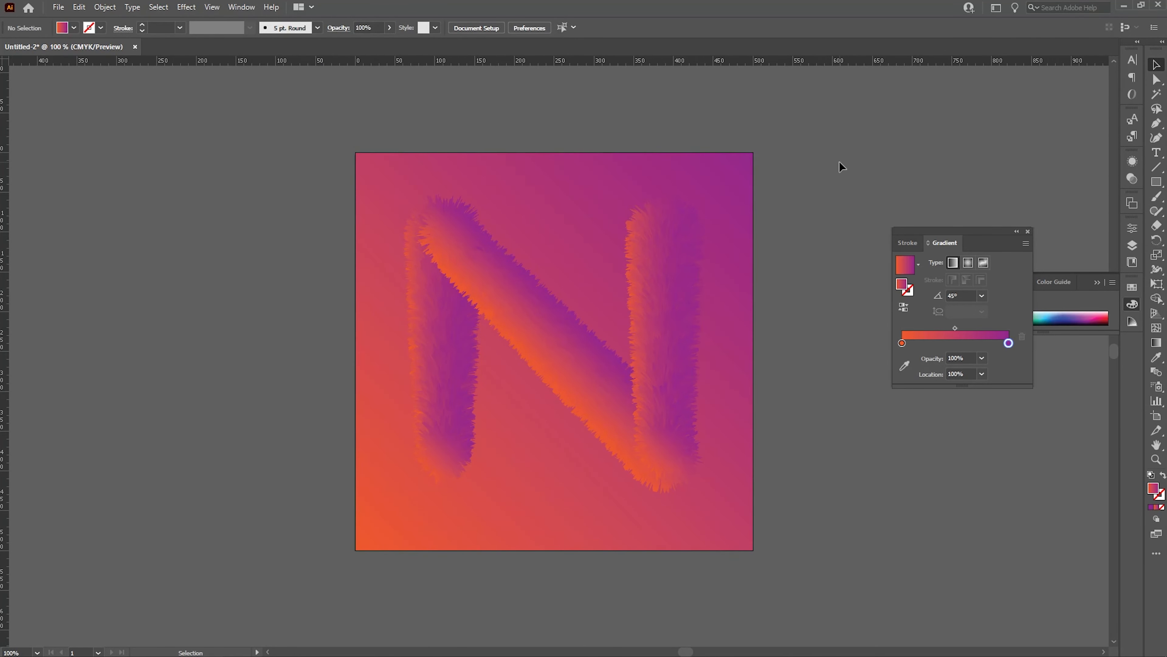